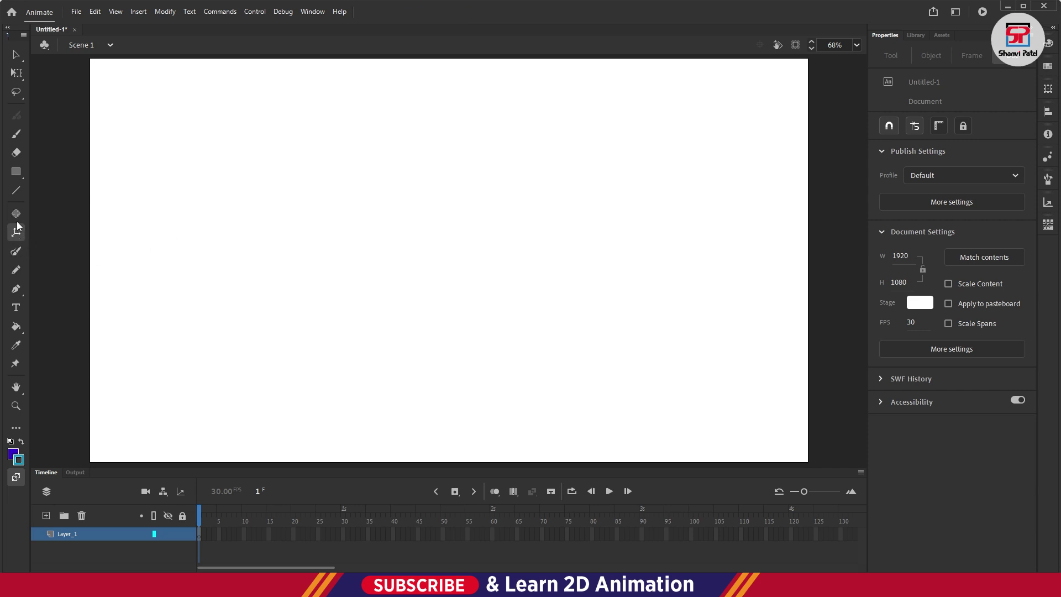
# Step: Activate the 3D Rotation tool on the empty stage
pyautogui.click(154, 247)
pyautogui.hotkey('shift', 'w')
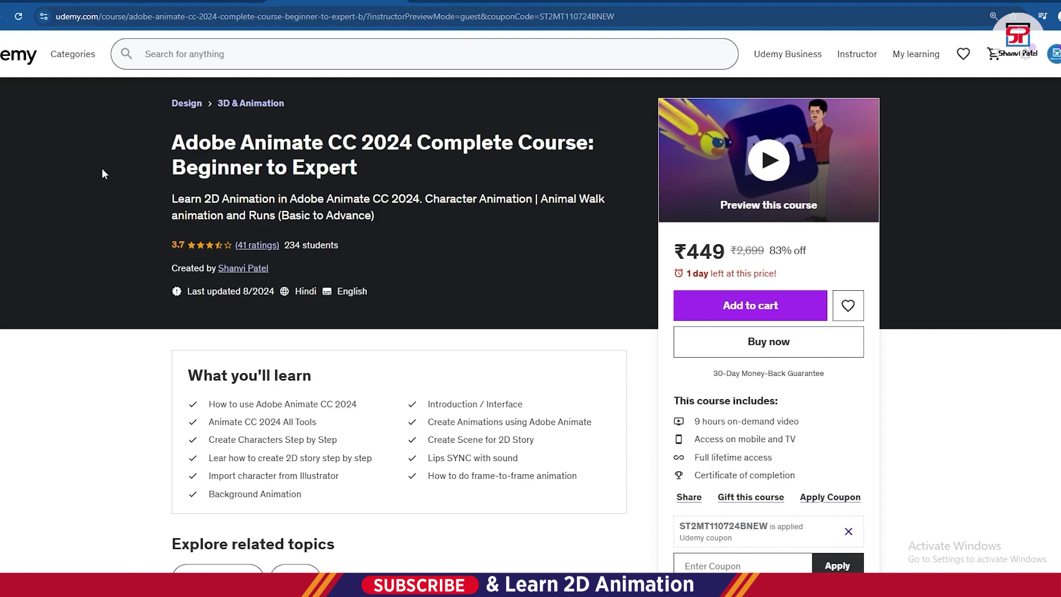
# Step: Switch to the browser and view the Udemy pages of the Adobe Animate, Visual Effects, Cartoon Animator 4 and Adobe Illustrator courses
pyautogui.click(476, 6)
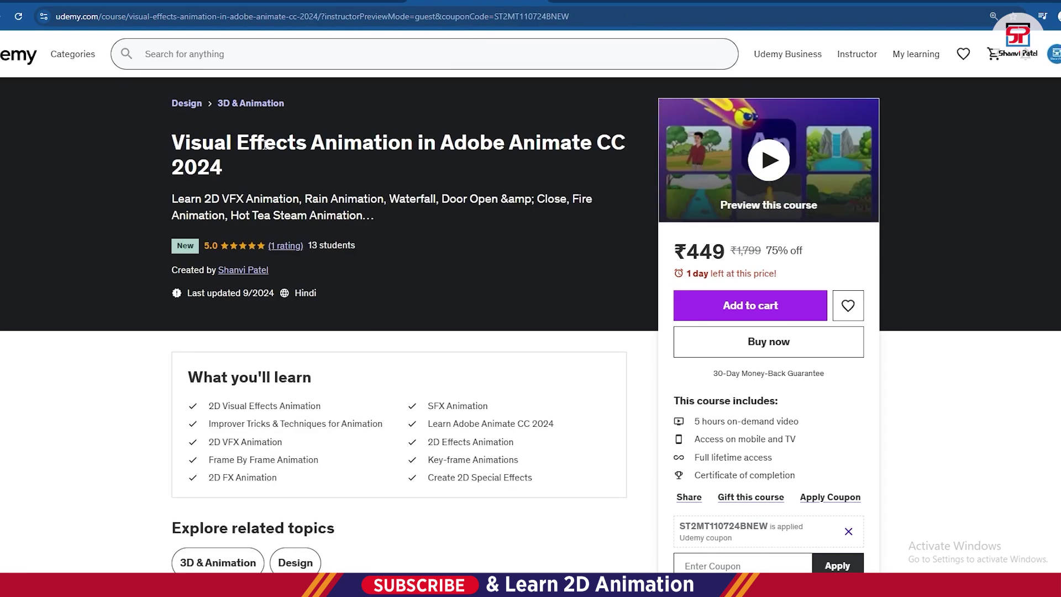
pyautogui.click(592, 4)
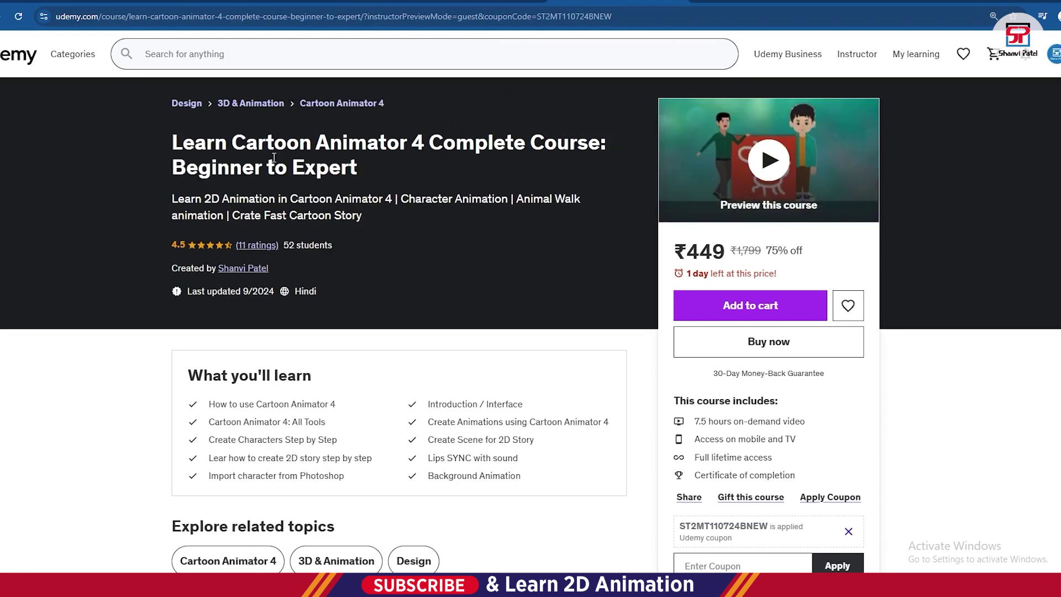
pyautogui.click(746, 6)
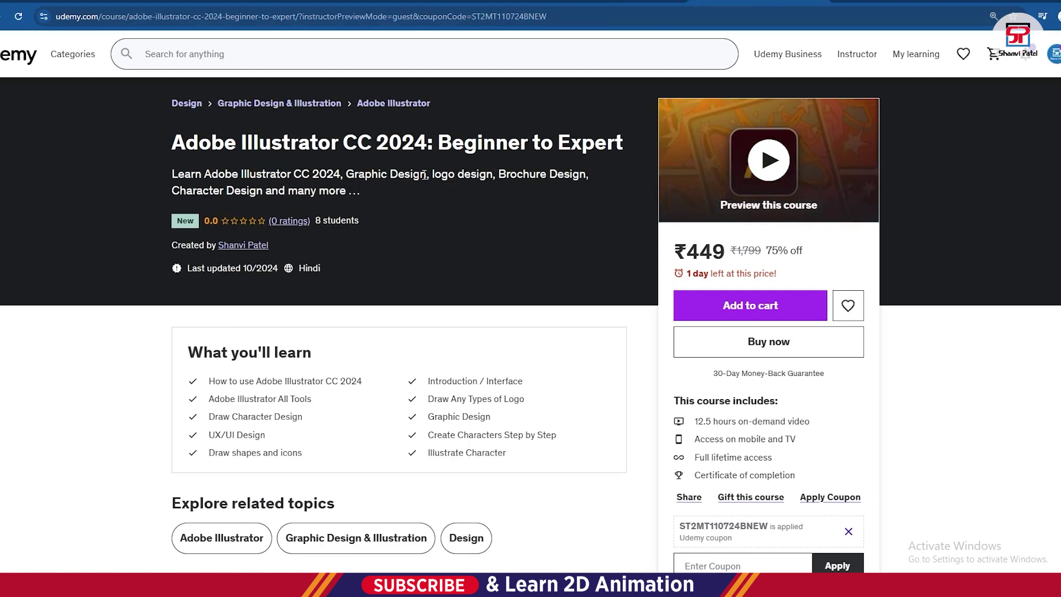
pyautogui.click(347, 4)
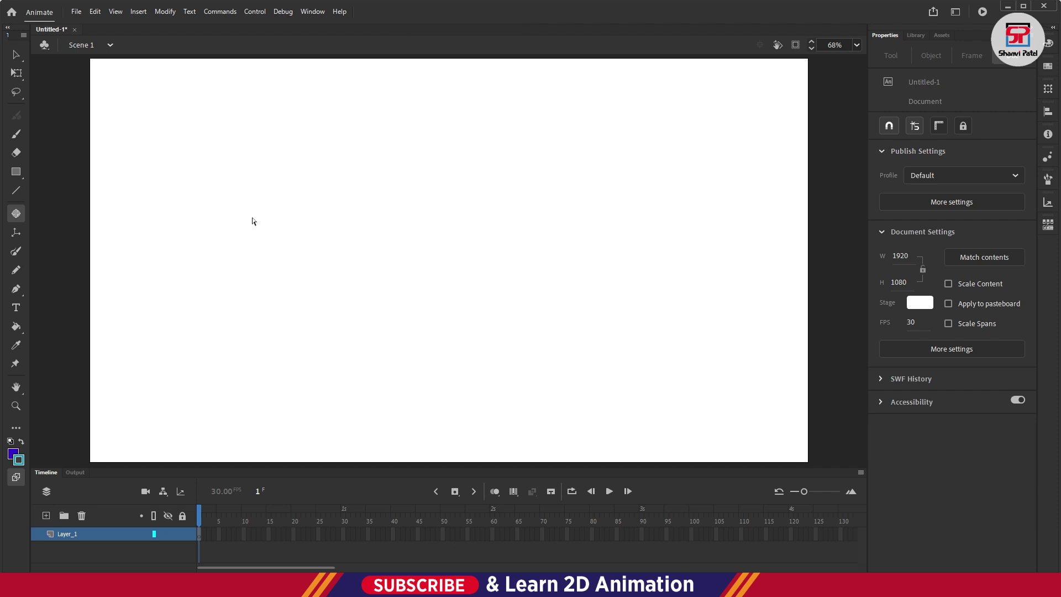
pyautogui.doubleClick(249, 217)
pyautogui.tripleClick(250, 226)
pyautogui.click(234, 192)
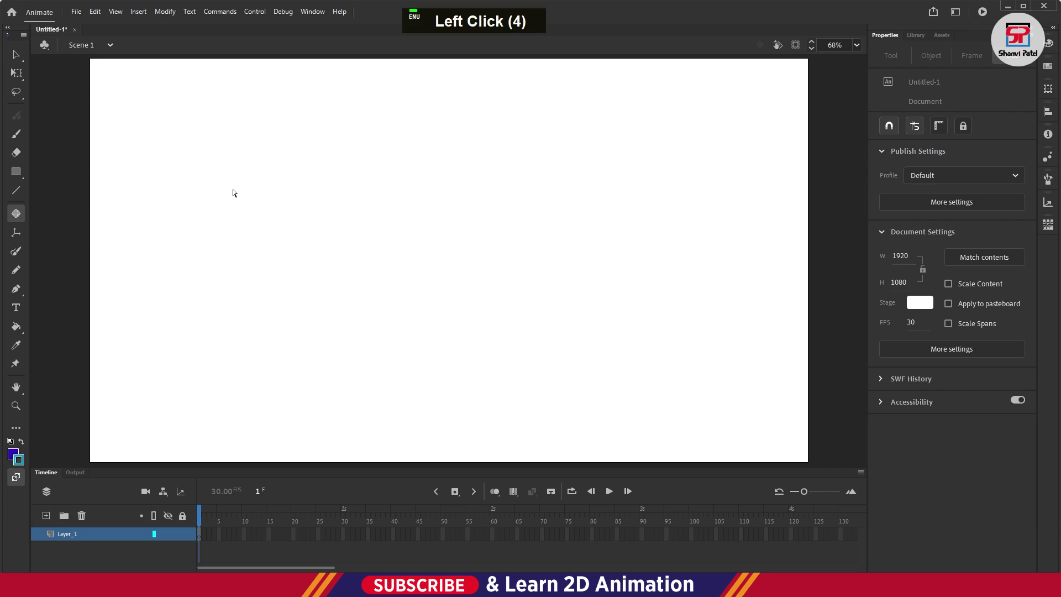
# Step: Draw a blue rectangle about 471 by 368 px in the stage's upper-left area and select its fill and stroke with Free Transform
pyautogui.click(16, 171)
pyautogui.moveTo(210, 159); pyautogui.dragTo(387, 296)
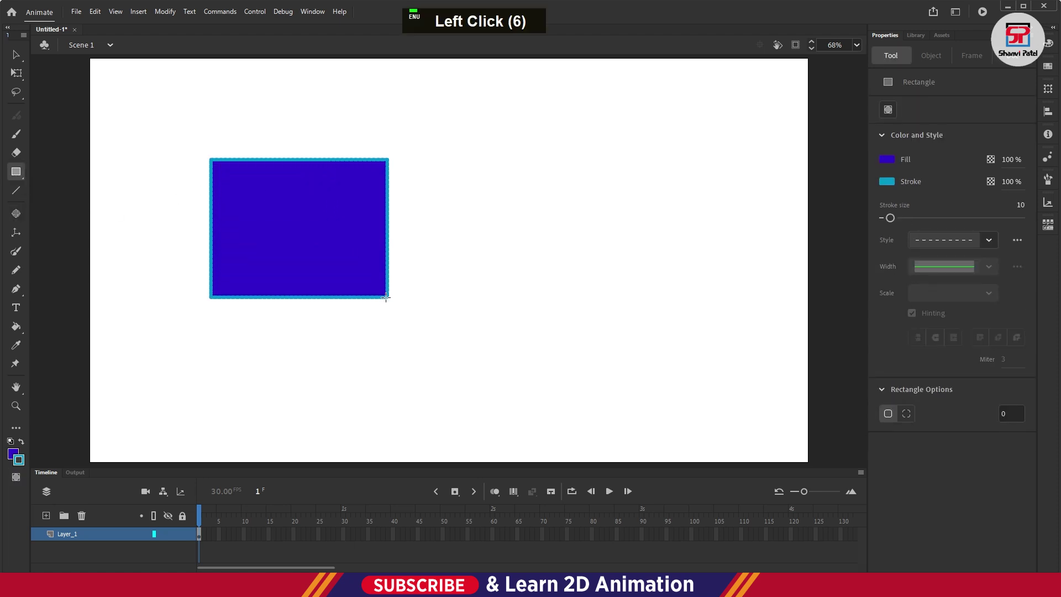
pyautogui.click(16, 73)
pyautogui.doubleClick(313, 216)
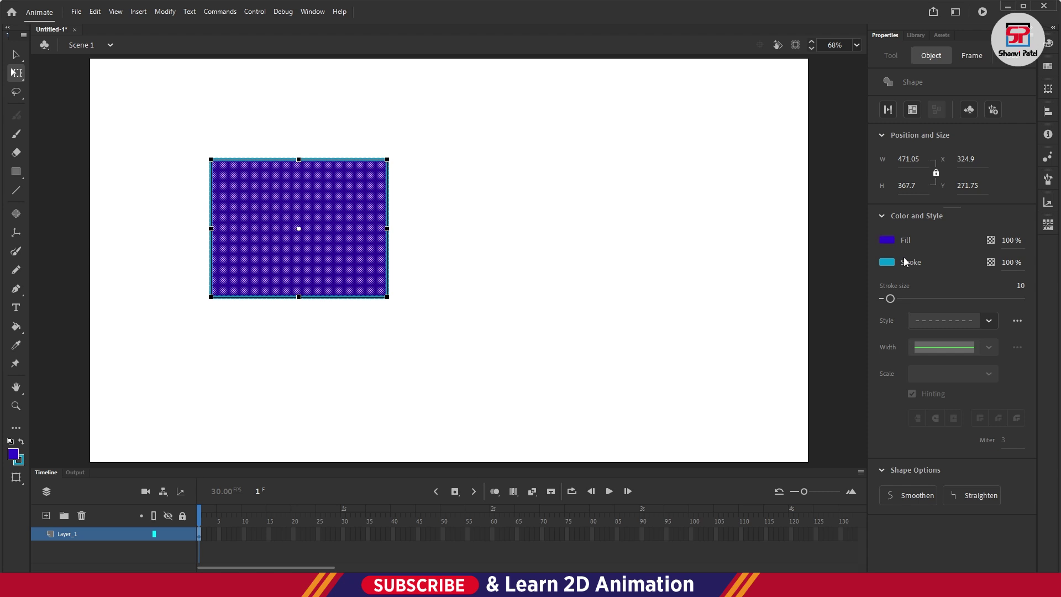
# Step: Convert the rectangle's fill and outline together into a Movie Clip symbol
pyautogui.click(460, 254)
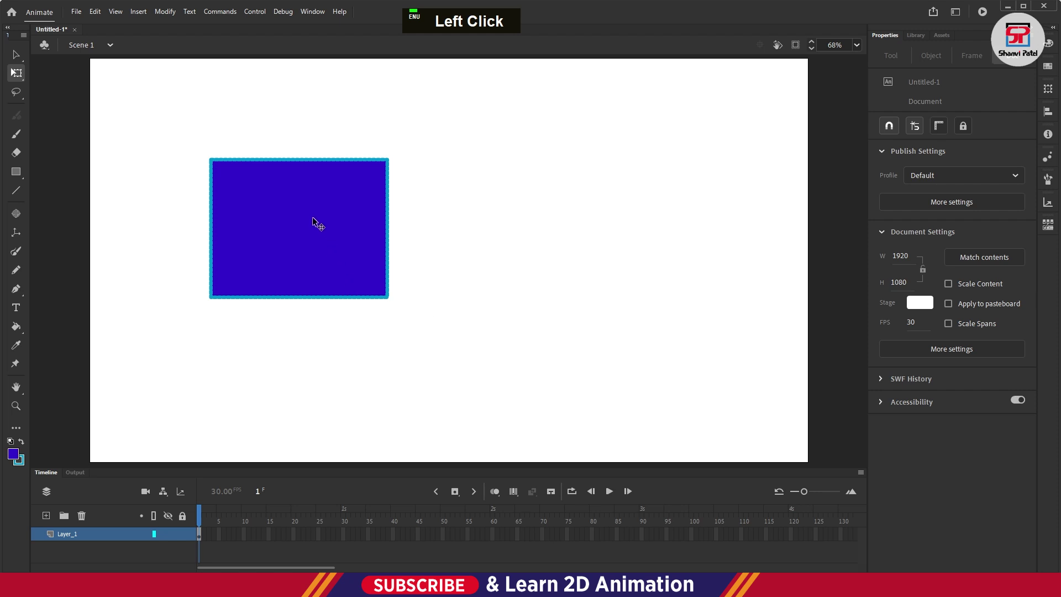
pyautogui.doubleClick(312, 218)
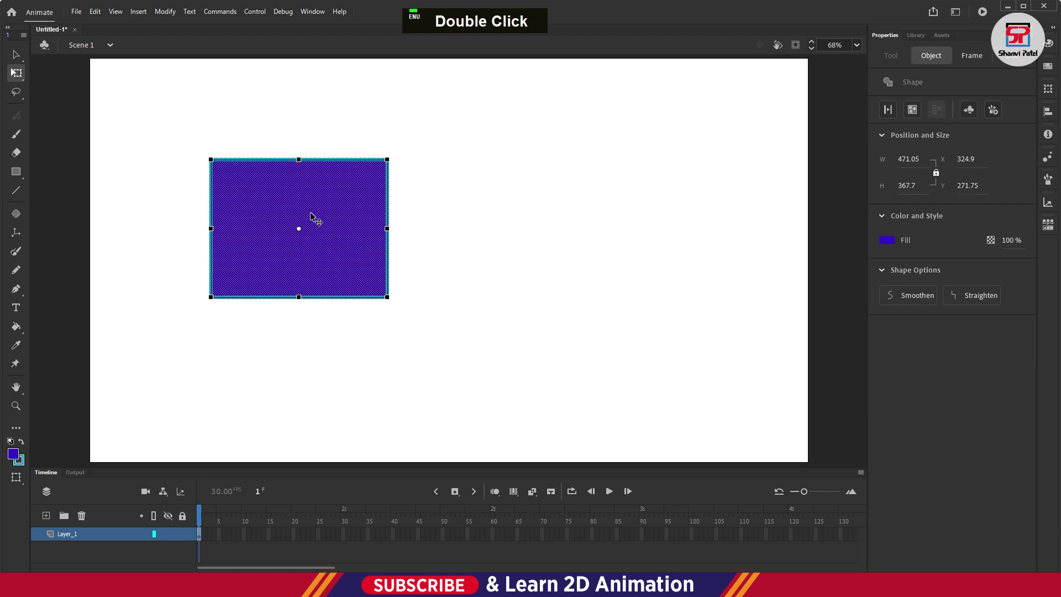
pyautogui.click(381, 218)
pyautogui.doubleClick(281, 213)
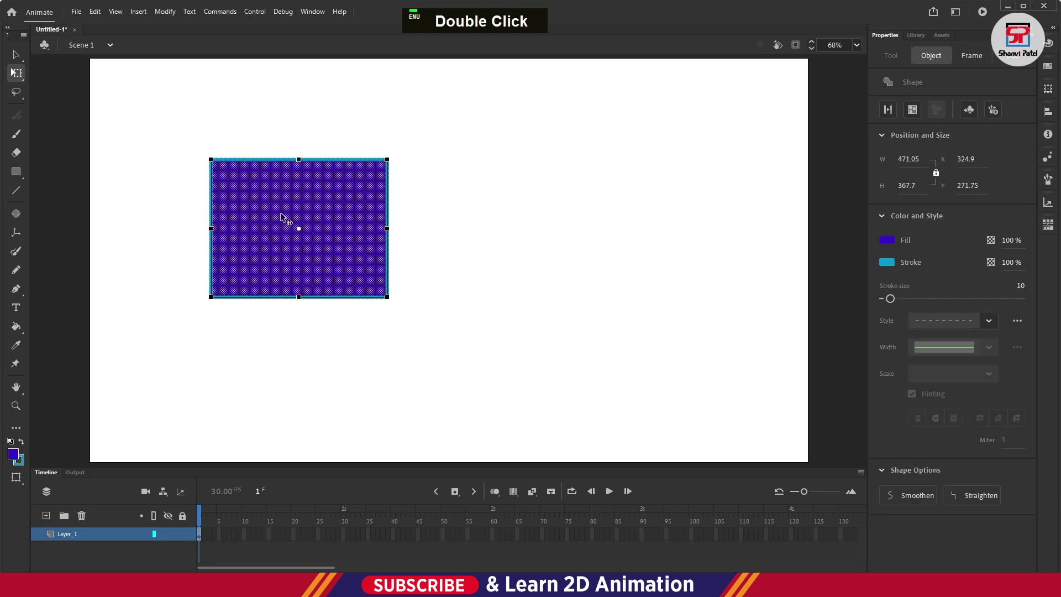
pyautogui.press('F8')
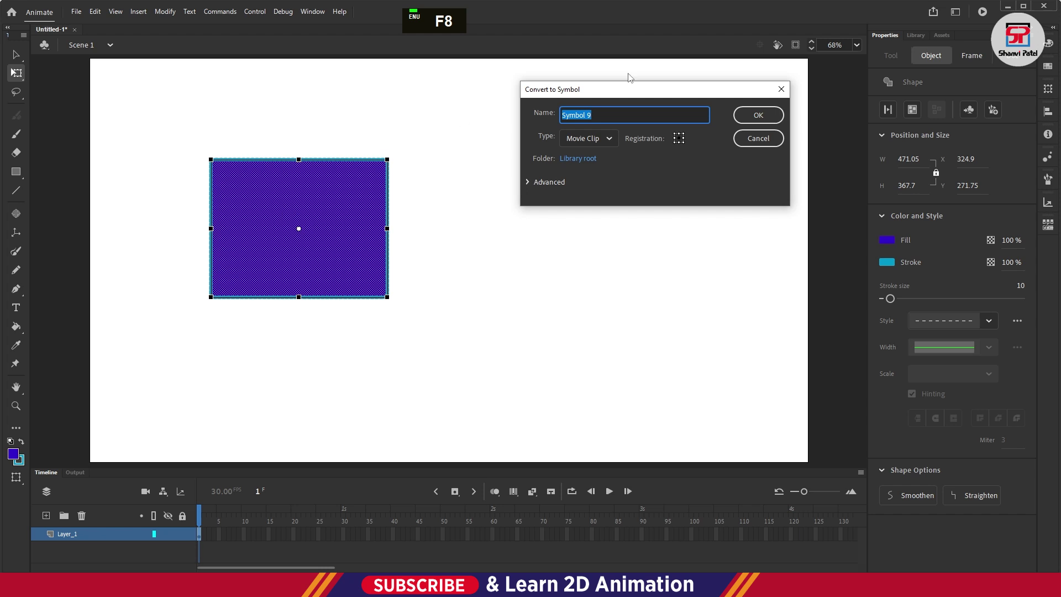
pyautogui.moveTo(628, 89); pyautogui.dragTo(563, 110)
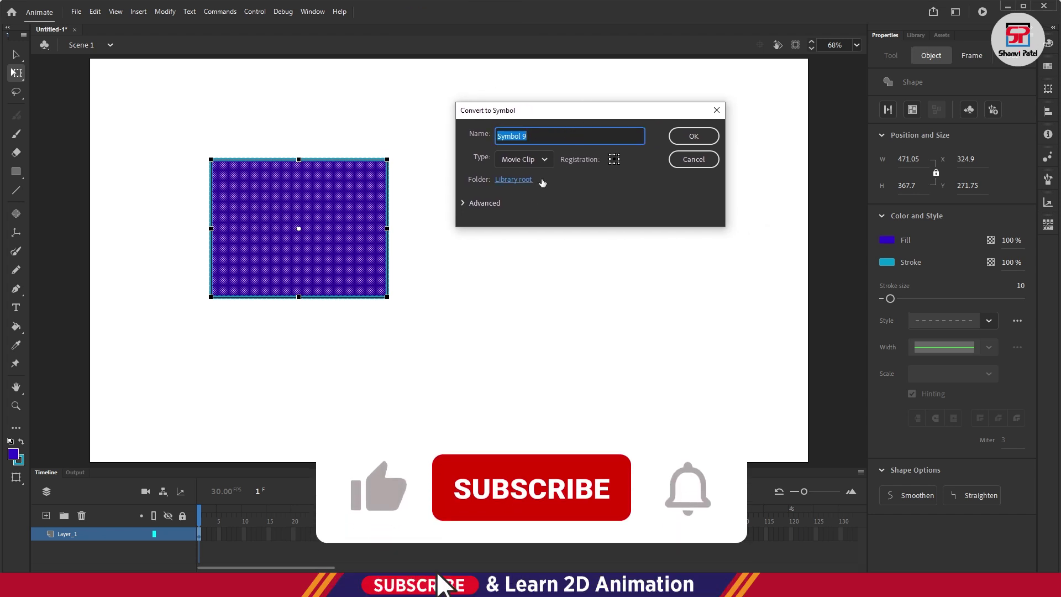
pyautogui.click(545, 160)
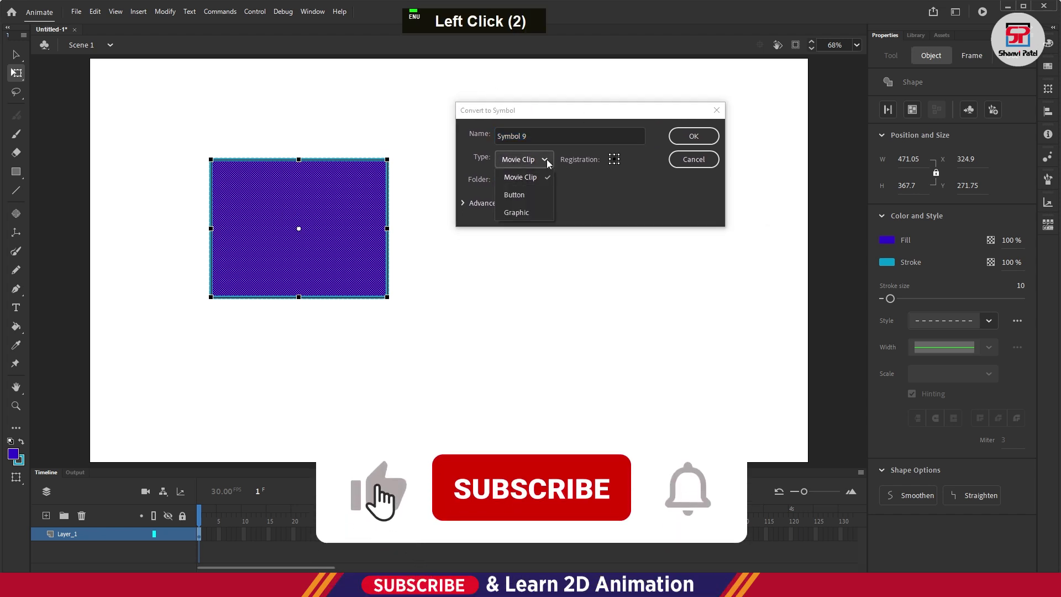
pyautogui.click(518, 212)
pyautogui.doubleClick(599, 201)
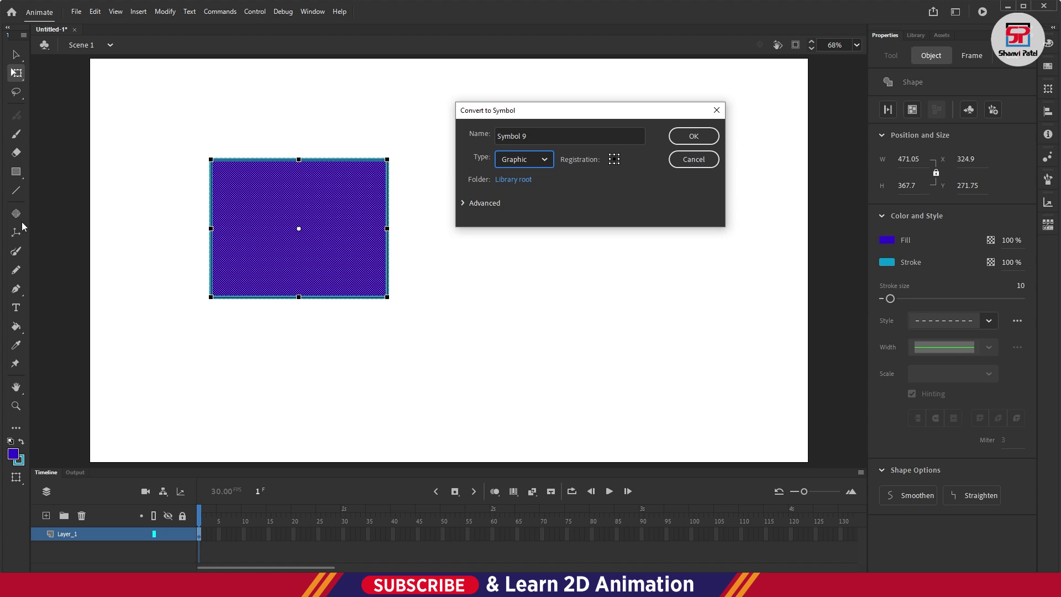
pyautogui.click(544, 162)
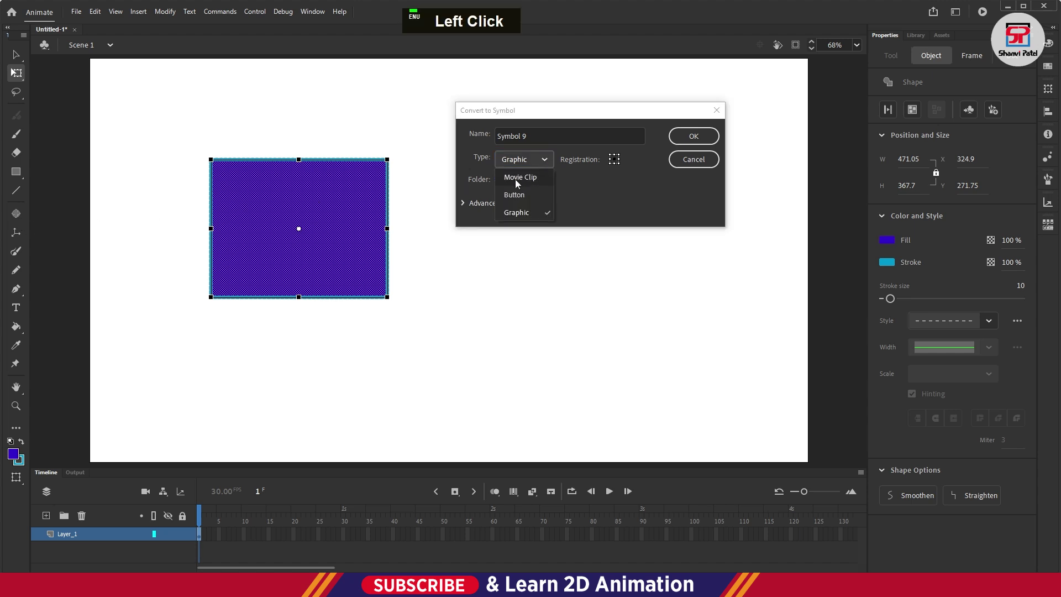
pyautogui.click(532, 180)
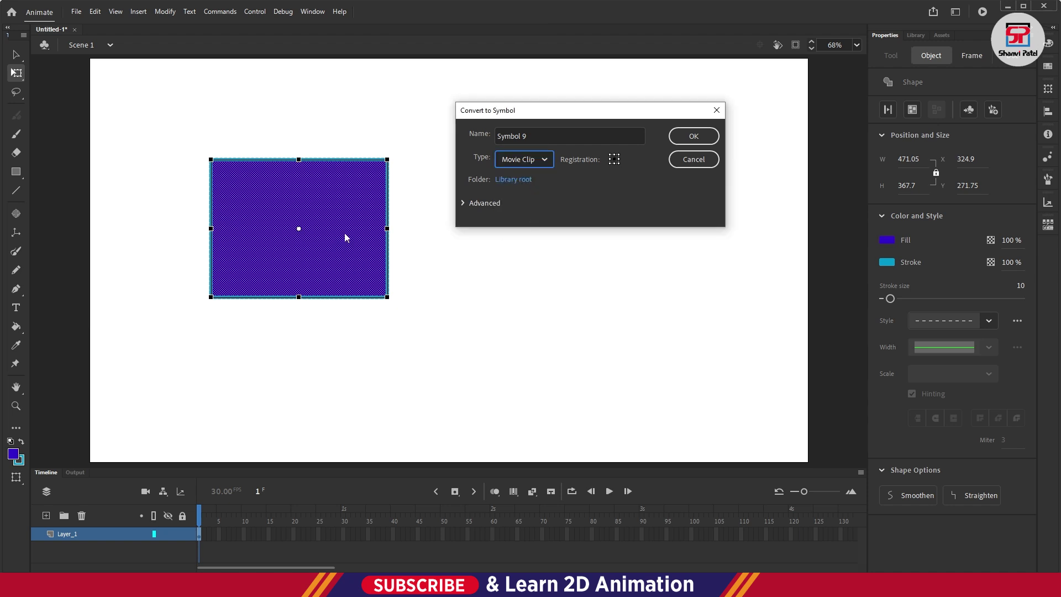
pyautogui.click(701, 139)
# Step: Move the blue movie clip to about X 639, Y 467 and display its 3D rotation controls
pyautogui.moveTo(320, 200); pyautogui.dragTo(359, 233)
pyautogui.moveTo(356, 270); pyautogui.dragTo(374, 210)
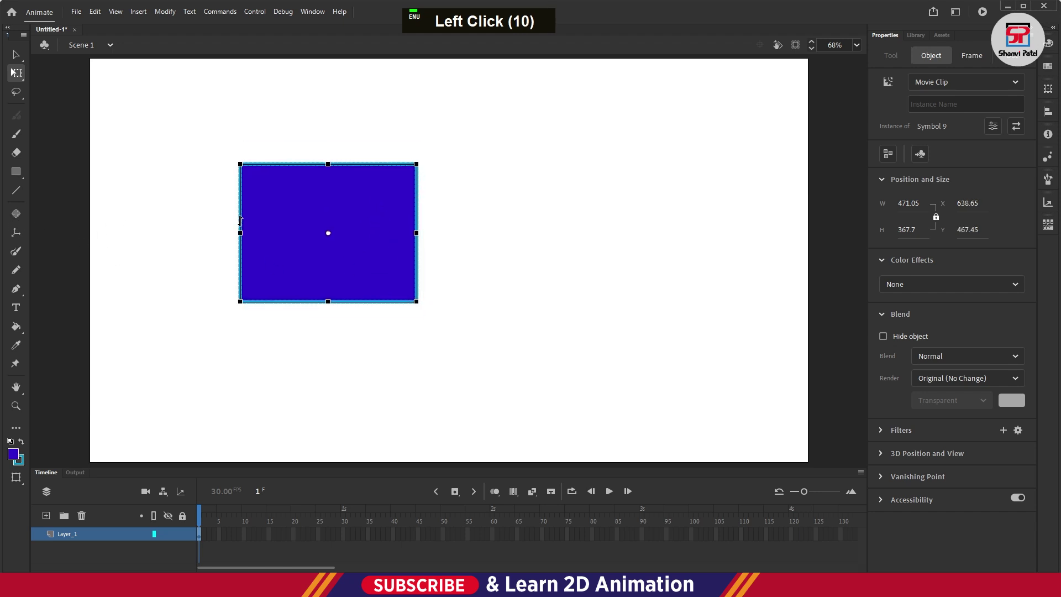
pyautogui.hotkey('shift', 'w')
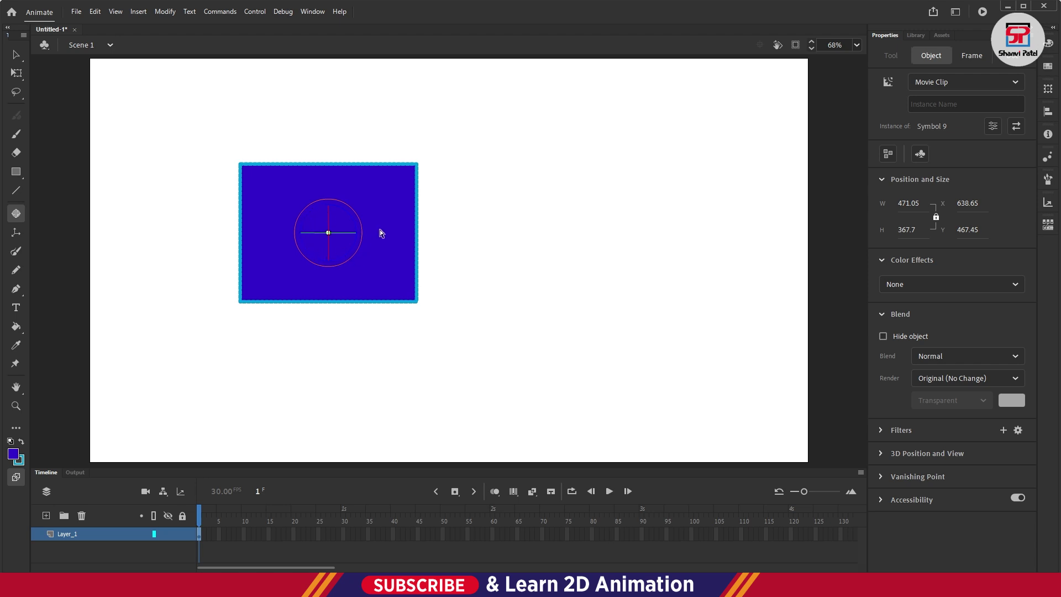
pyautogui.click(151, 99)
# Step: Edit the movie clip's contents to change the rectangle's fill to black, and return to Scene 1
pyautogui.click(18, 77)
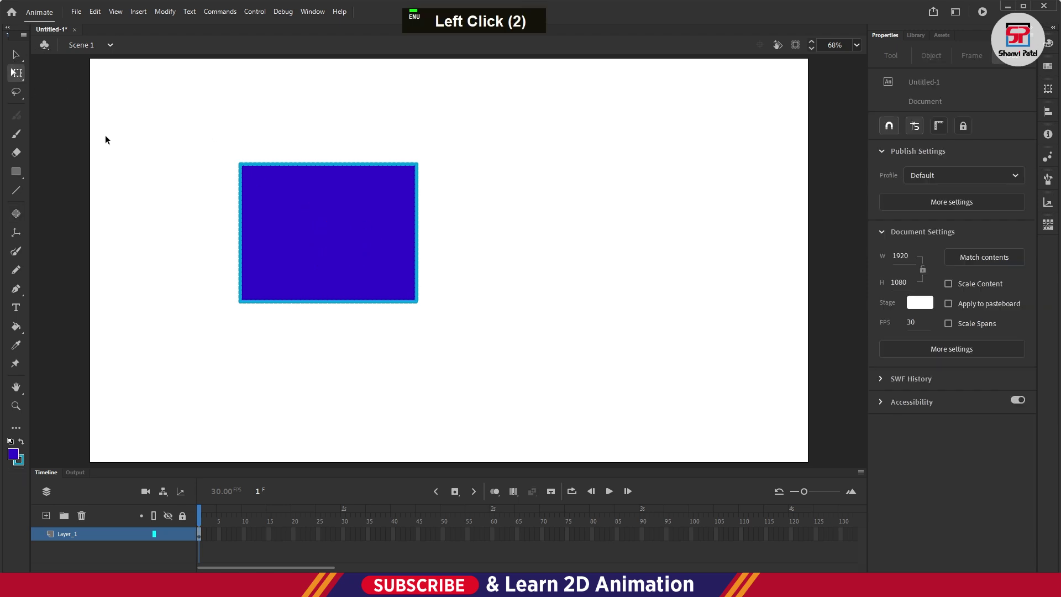
pyautogui.doubleClick(350, 211)
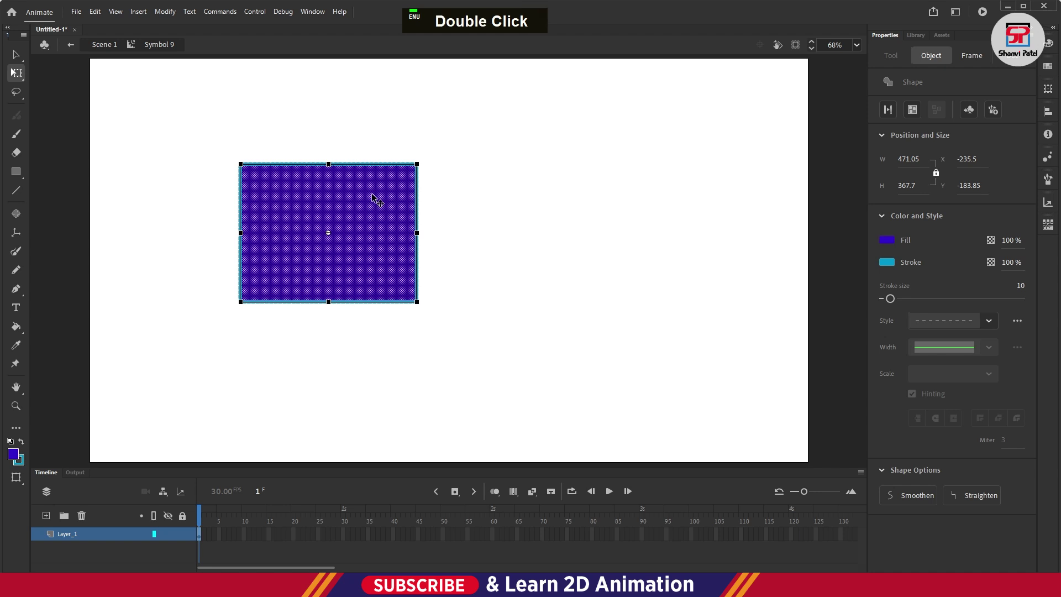
pyautogui.click(886, 241)
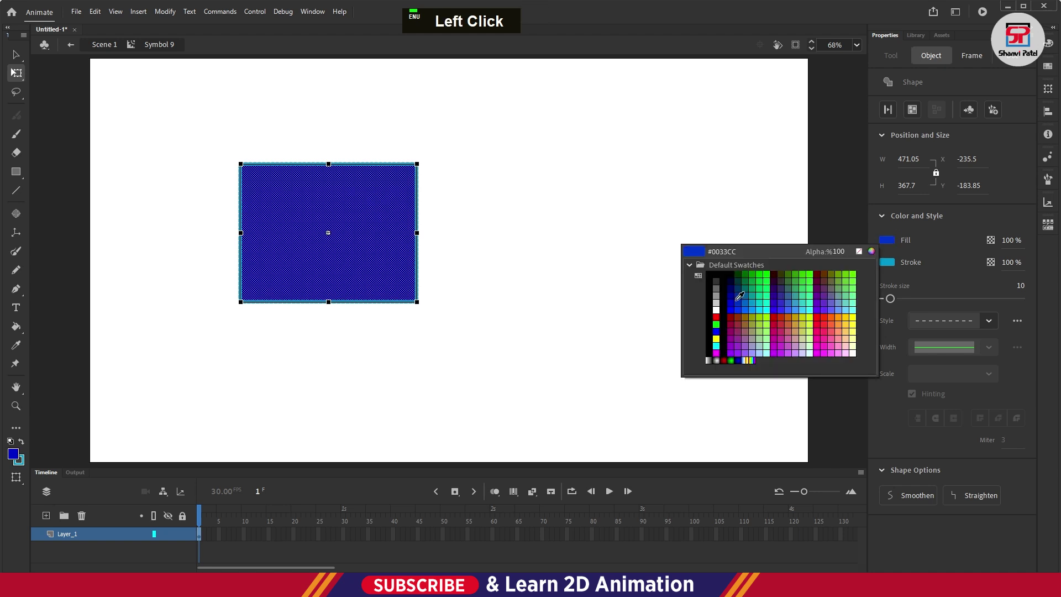
pyautogui.click(731, 273)
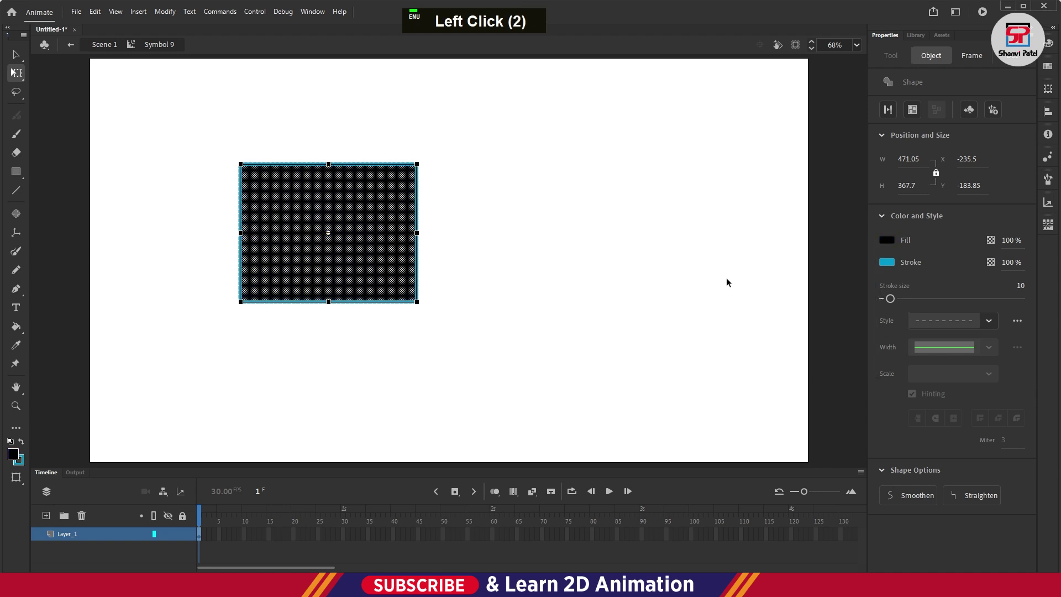
pyautogui.click(496, 177)
pyautogui.doubleClick(498, 188)
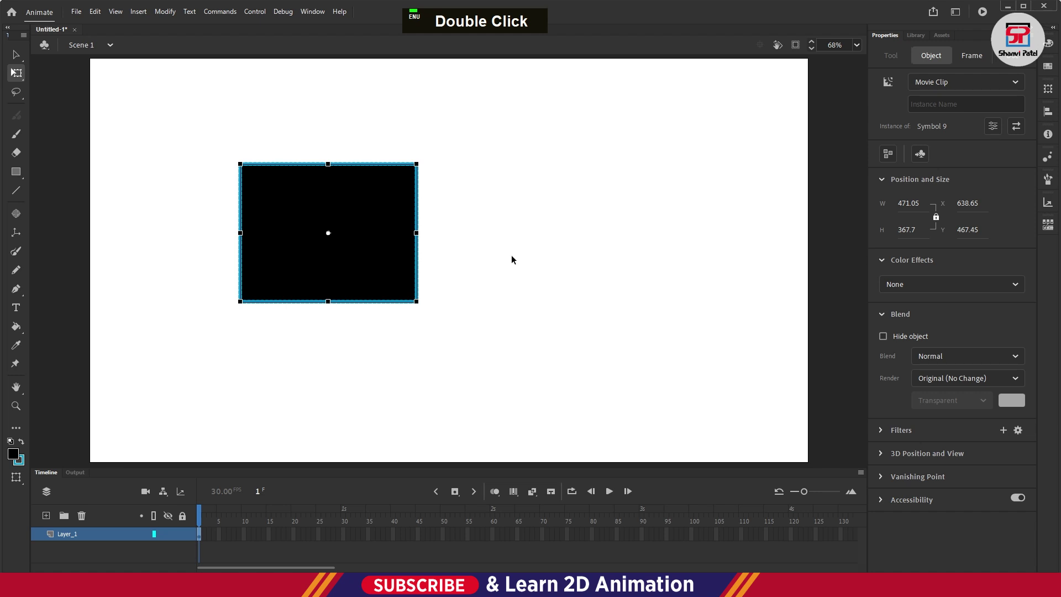
# Step: Try rotating the black movie clip freely around its axes with the 3D Rotation tool
pyautogui.hotkey('shift', 'w')
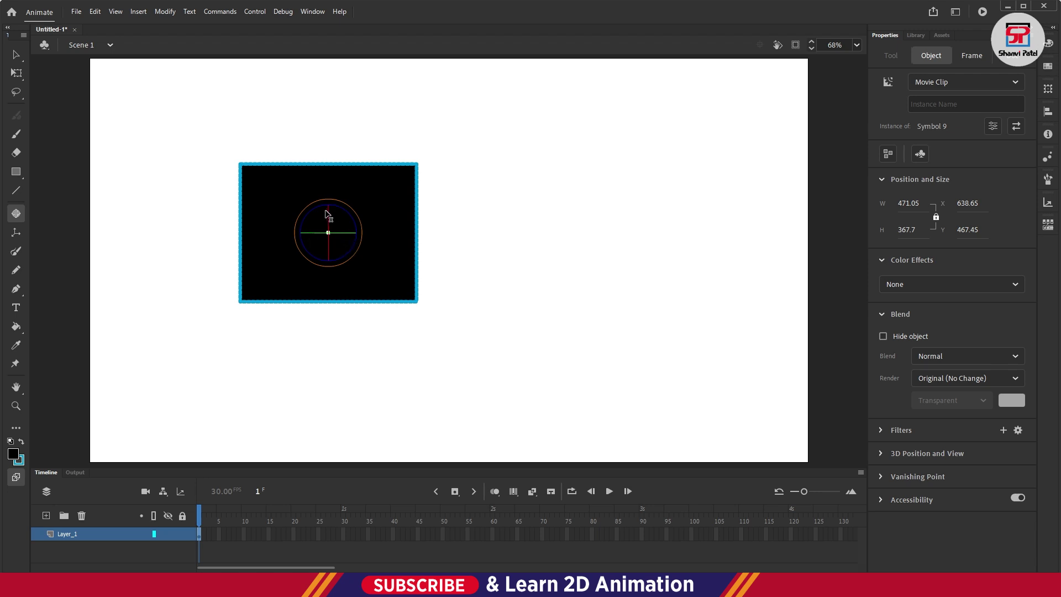
pyautogui.click(354, 214)
pyautogui.moveTo(354, 217); pyautogui.dragTo(347, 195)
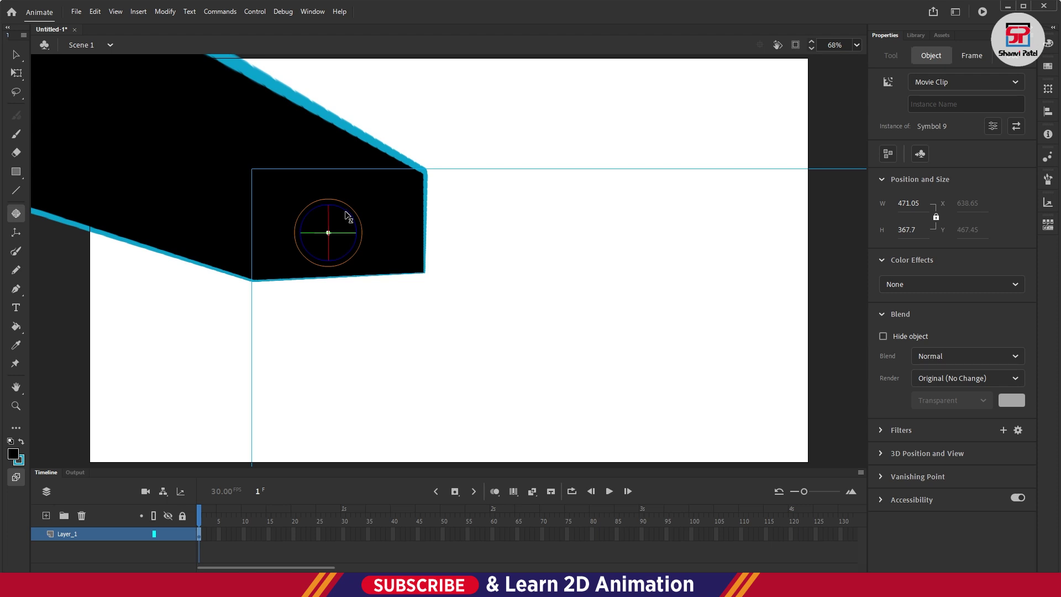
# Step: Undo the 3D rotations of the black movie clip
pyautogui.hotkey('ctrl', 'z')
pyautogui.hotkey('ctrl', 'z')
pyautogui.hotkey('ctrl', 'z')
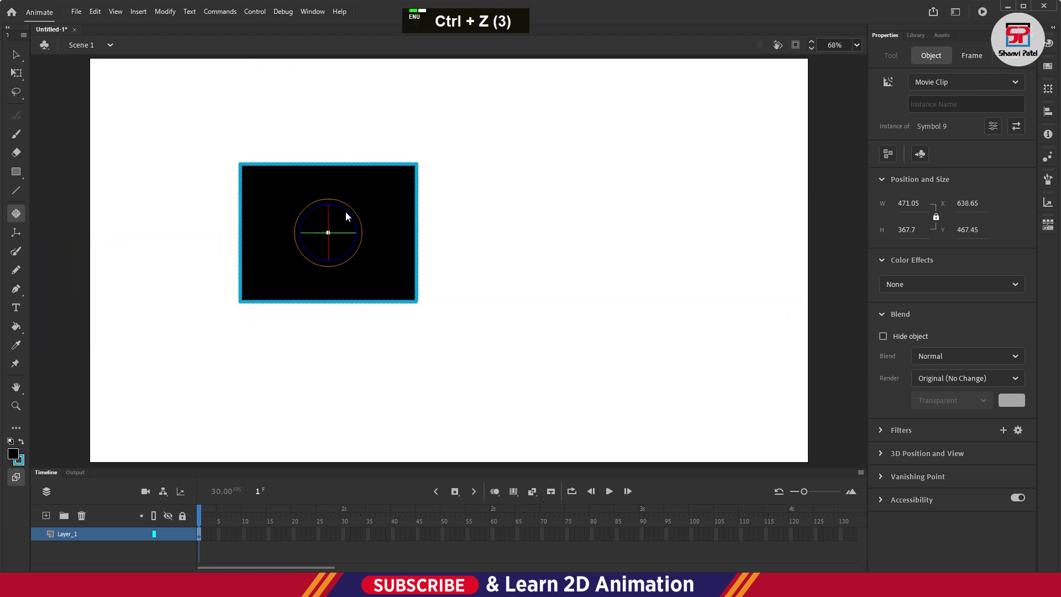
# Step: Move the black movie clip to about X 506, Y 498 and place a copy beside it at about X 1172
pyautogui.click(14, 76)
pyautogui.doubleClick(374, 224)
pyautogui.doubleClick(385, 254)
pyautogui.moveTo(384, 253); pyautogui.dragTo(336, 265)
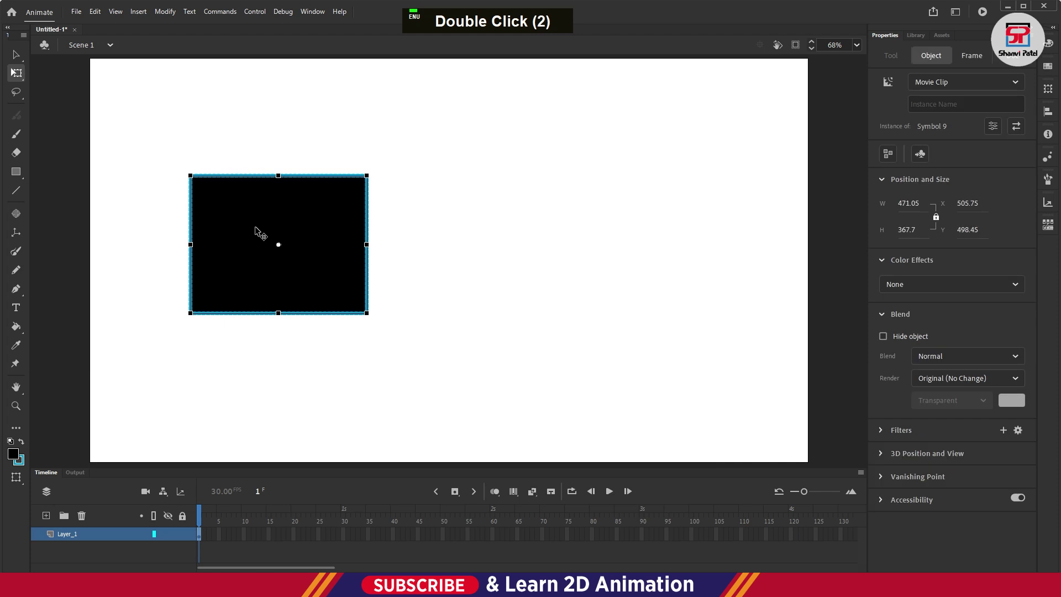
pyautogui.moveTo(253, 230); pyautogui.dragTo(500, 230)
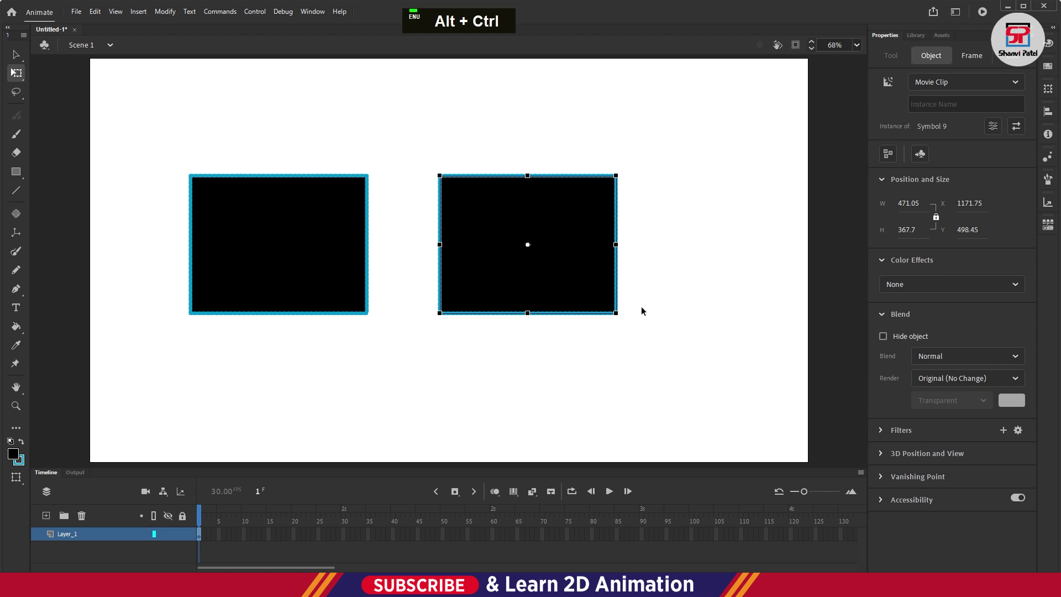
# Step: Select the original movie clip, left of its copy, and display its 3D rotation controls
pyautogui.doubleClick(659, 230)
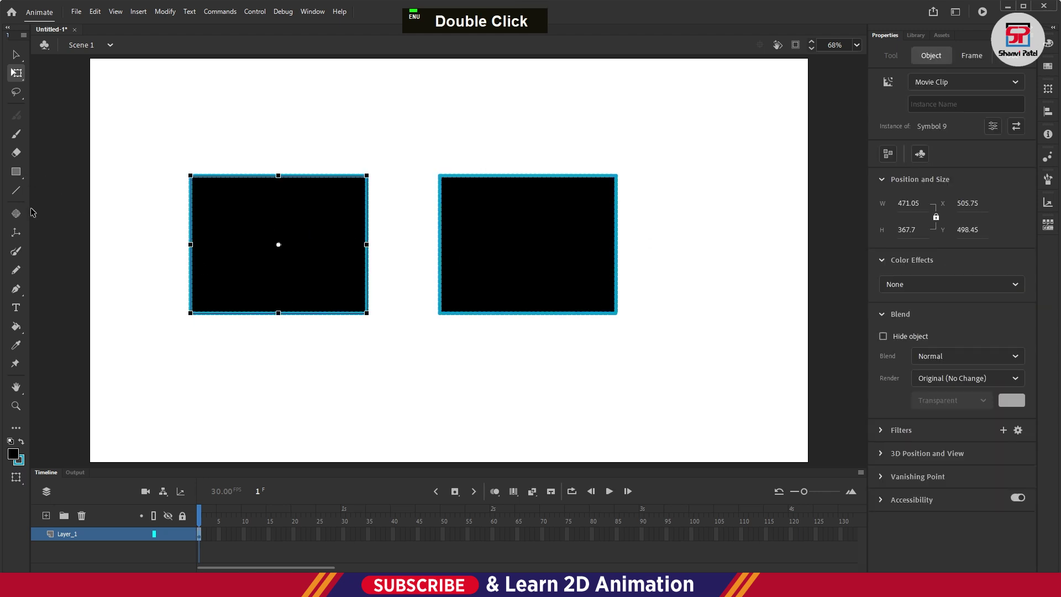
pyautogui.hotkey('shift', 'w')
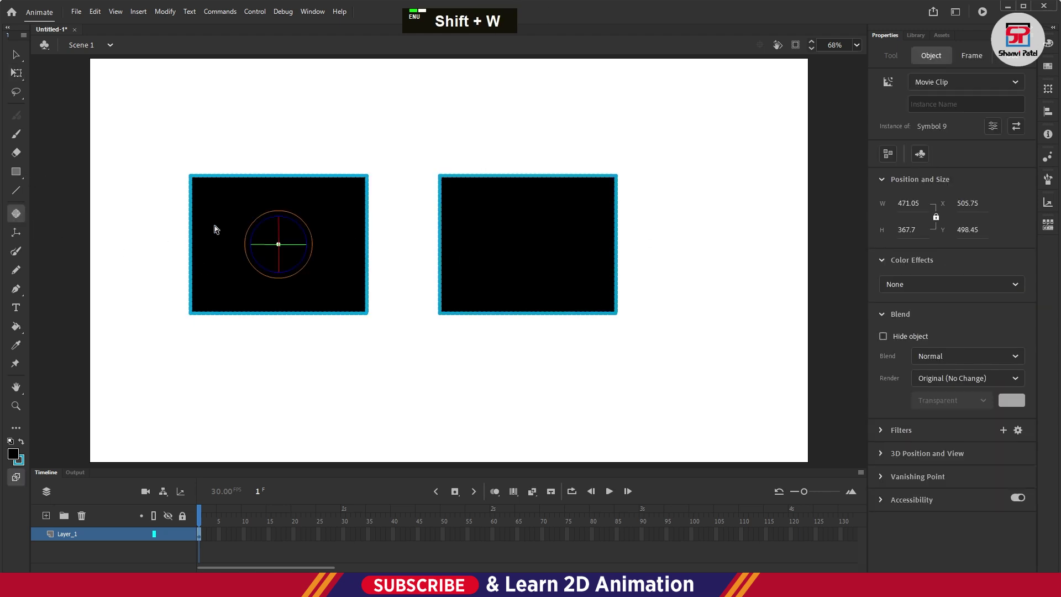
pyautogui.click(299, 220)
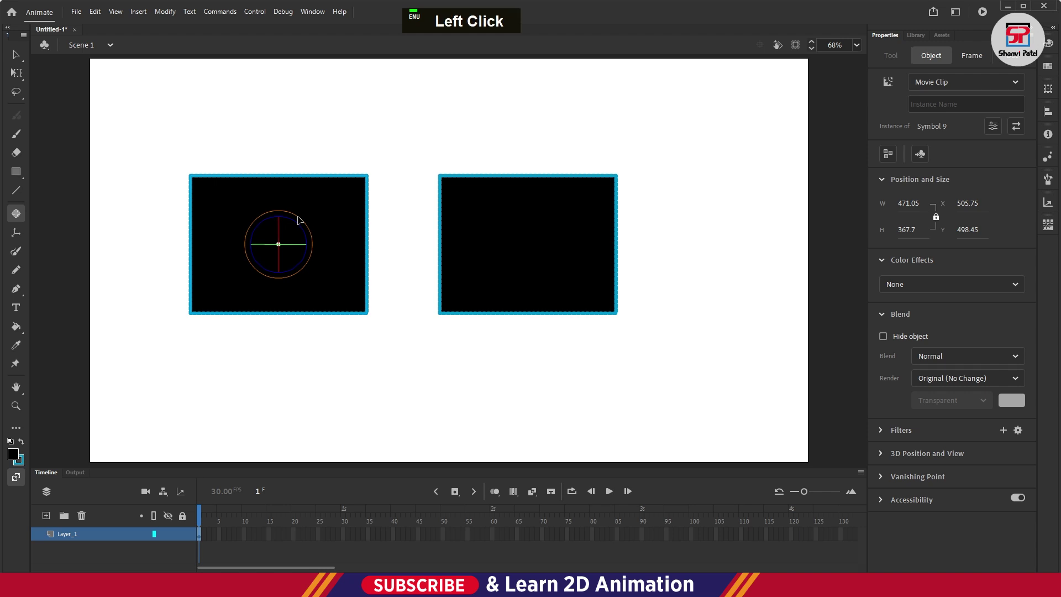
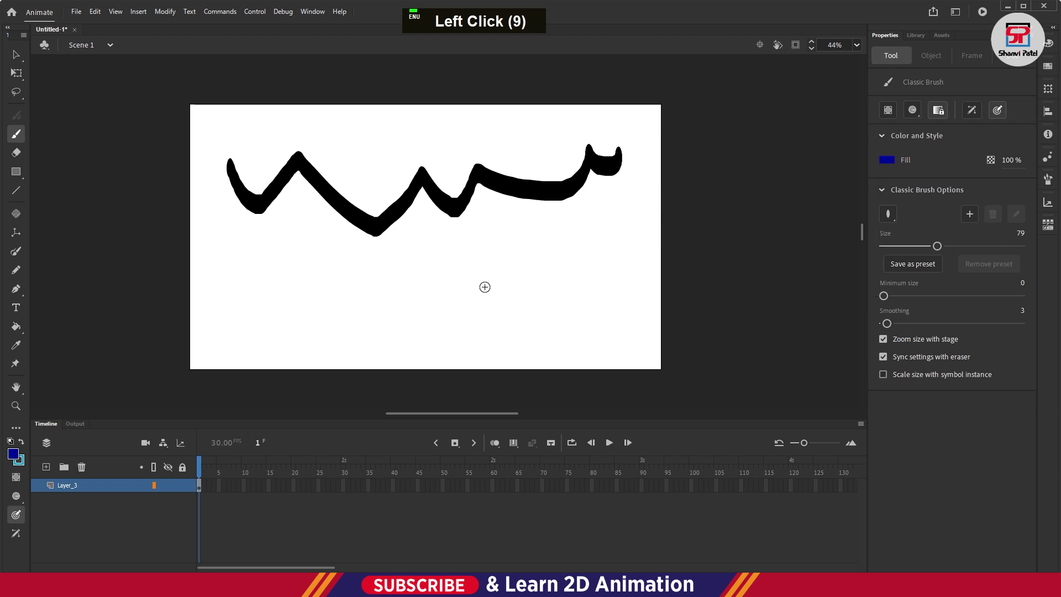
# Step: Paint a wavy dark blue Classic Brush stroke below the black one, and another beneath it using the round brush shape
pyautogui.moveTo(230, 227)
pyautogui.mouseDown()
pyautogui.moveTo(266, 265)
pyautogui.moveTo(330, 260)
pyautogui.moveTo(427, 278)
pyautogui.moveTo(589, 209)
pyautogui.mouseUp()
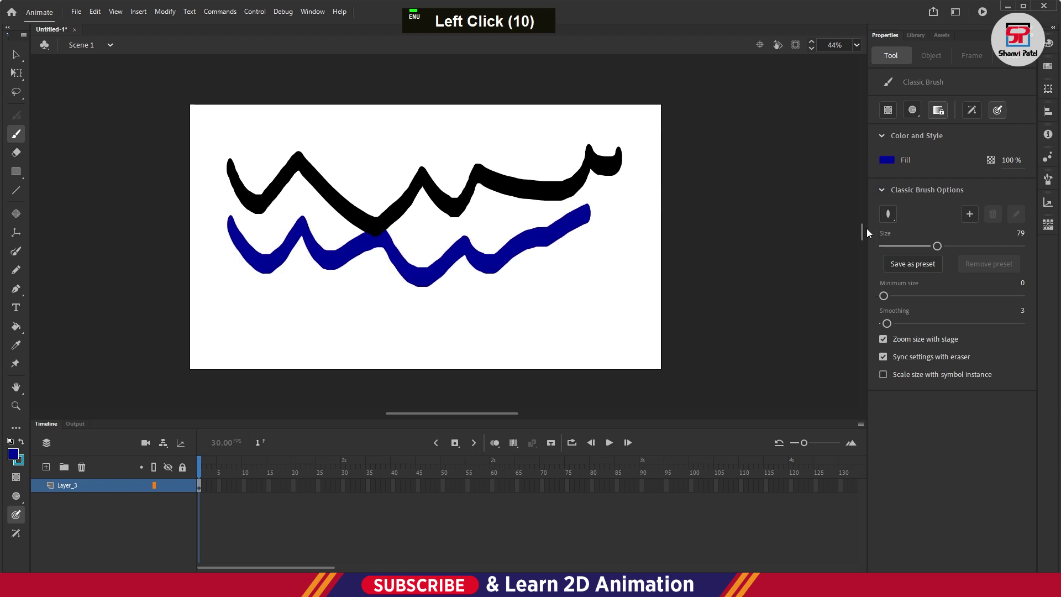
pyautogui.click(895, 214)
pyautogui.click(888, 229)
pyautogui.moveTo(228, 292)
pyautogui.mouseDown()
pyautogui.moveTo(379, 313)
pyautogui.moveTo(597, 279)
pyautogui.moveTo(590, 271)
pyautogui.mouseUp()
# Step: Clear all strokes from the stage and paint a wavy dark blue Classic Brush stroke across its upper part
pyautogui.hotkey('ctrl', 'a')
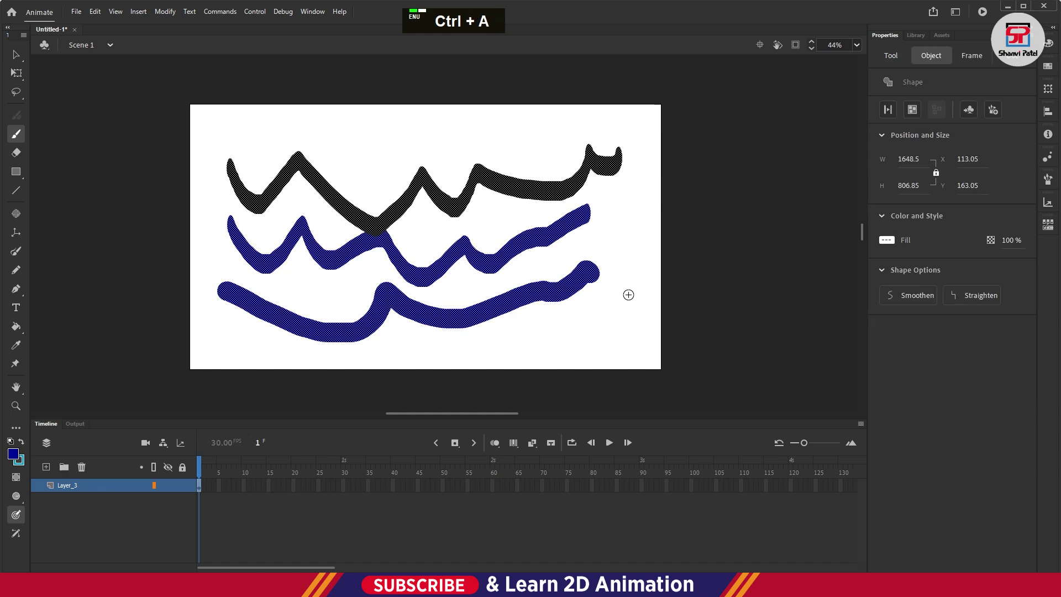
pyautogui.press('Delete')
pyautogui.moveTo(218, 144)
pyautogui.mouseDown()
pyautogui.moveTo(255, 189)
pyautogui.moveTo(488, 196)
pyautogui.moveTo(599, 158)
pyautogui.moveTo(626, 136)
pyautogui.mouseUp()
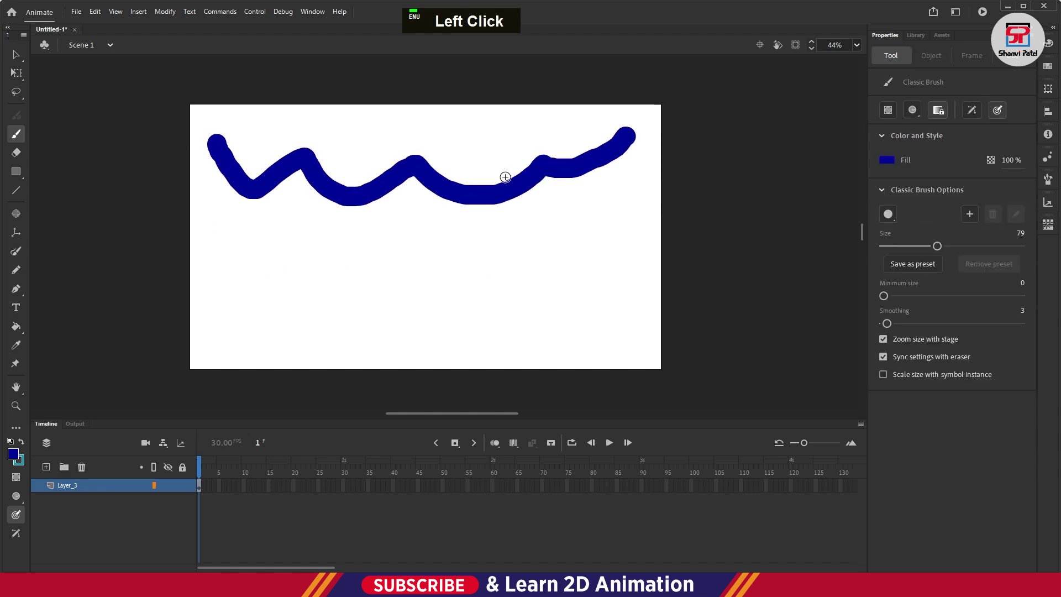
# Step: Try a black Paint Brush stroke of size 10 below the dark blue one using the default colors, and undo it
pyautogui.click(15, 253)
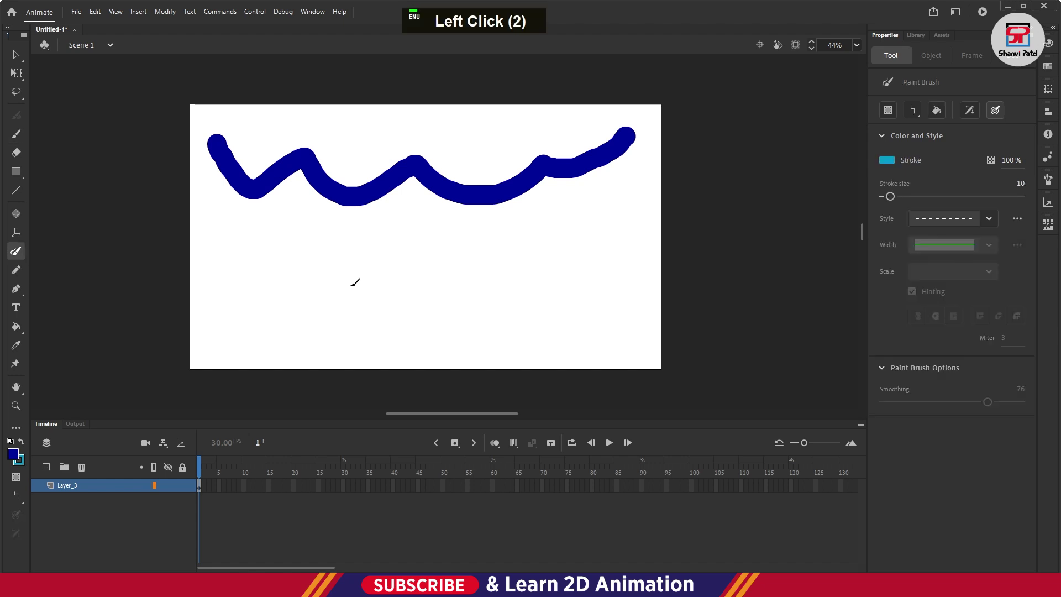
pyautogui.press('d')
pyautogui.press('y')
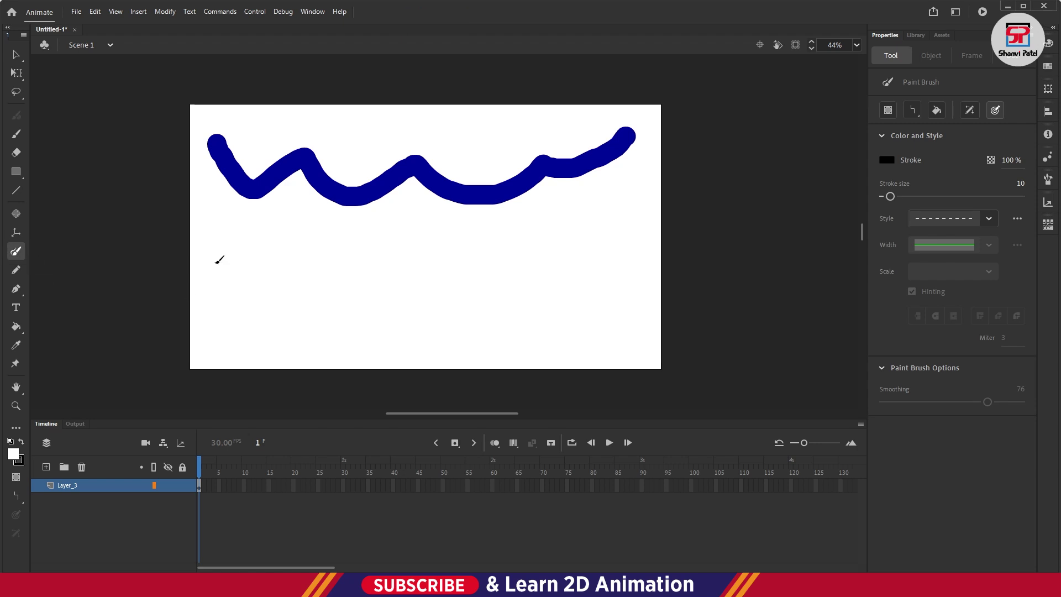
pyautogui.moveTo(207, 248)
pyautogui.mouseDown()
pyautogui.moveTo(246, 295)
pyautogui.moveTo(342, 258)
pyautogui.moveTo(381, 293)
pyautogui.moveTo(457, 290)
pyautogui.moveTo(510, 249)
pyautogui.moveTo(616, 247)
pyautogui.moveTo(630, 224)
pyautogui.mouseUp()
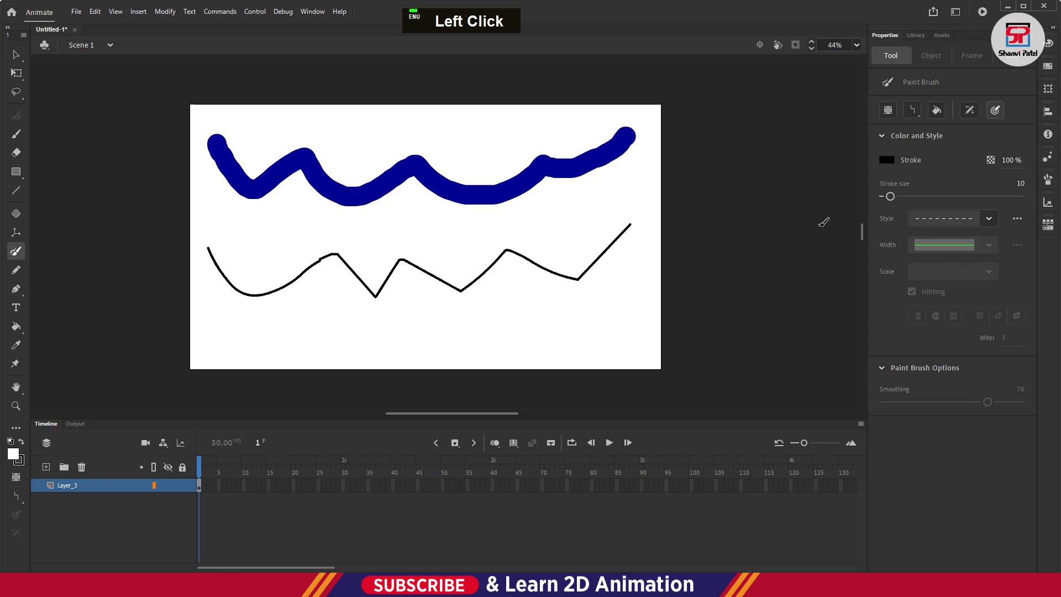
pyautogui.hotkey('ctrl', 'z')
# Step: Try a dark blue #000099 Paint Brush stroke of size 35 across the lower part of the stage, and undo it
pyautogui.moveTo(891, 196); pyautogui.dragTo(906, 197)
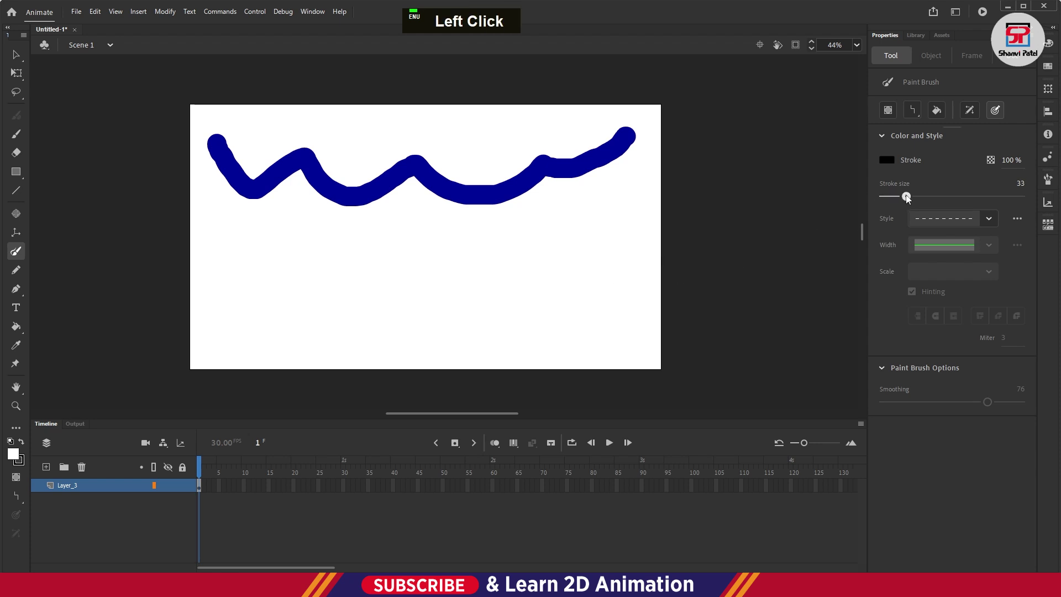
pyautogui.click(887, 159)
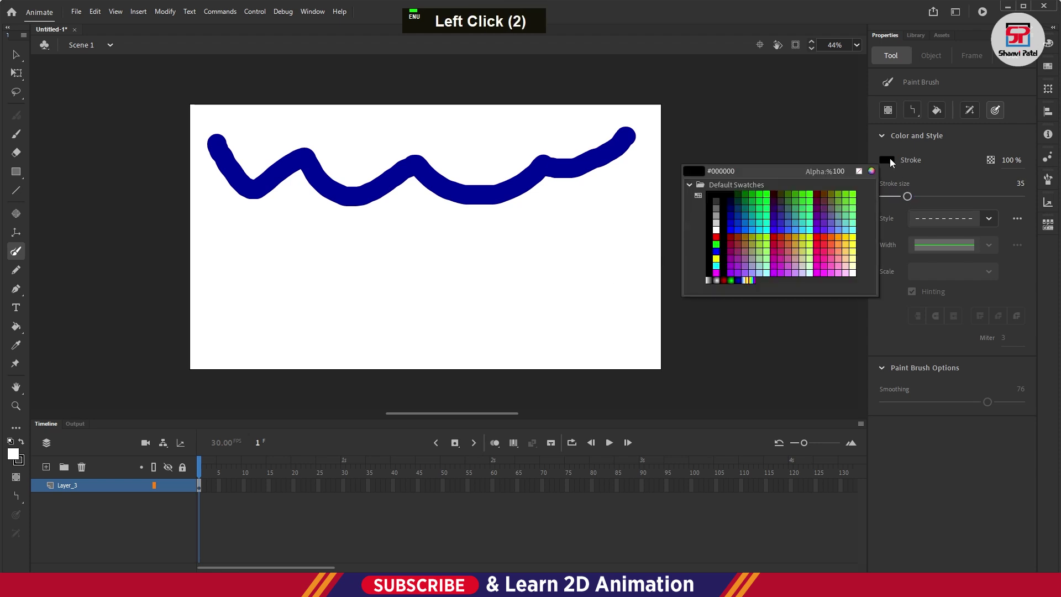
pyautogui.click(738, 216)
pyautogui.moveTo(205, 275)
pyautogui.mouseDown()
pyautogui.moveTo(415, 303)
pyautogui.moveTo(617, 252)
pyautogui.mouseUp()
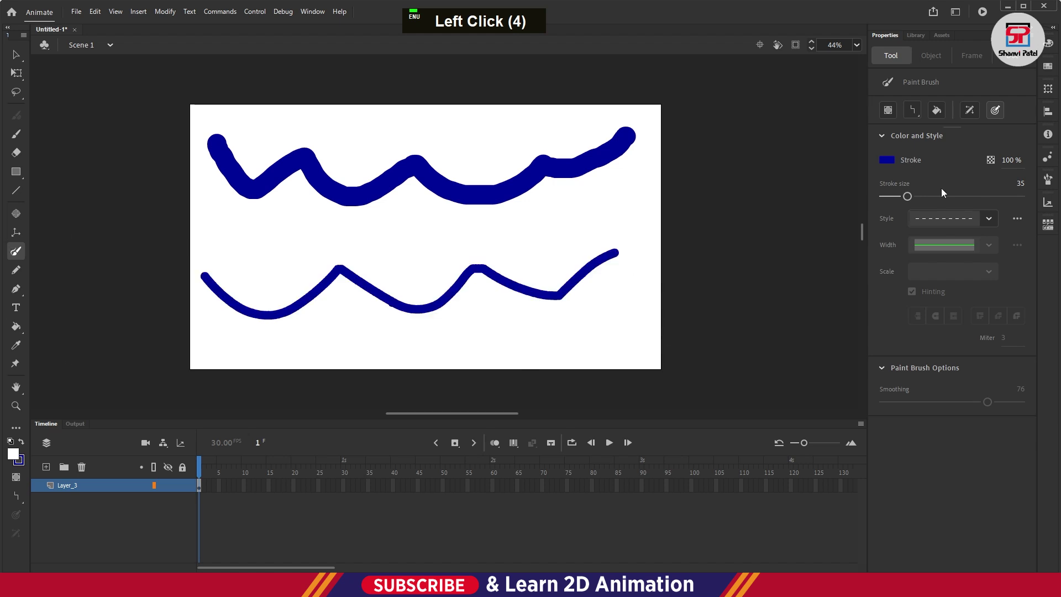
pyautogui.hotkey('ctrl', 'z')
# Step: Paint a wavy teal Paint Brush stroke of size 76 below the dark blue stroke
pyautogui.moveTo(907, 196); pyautogui.dragTo(936, 196)
pyautogui.click(887, 160)
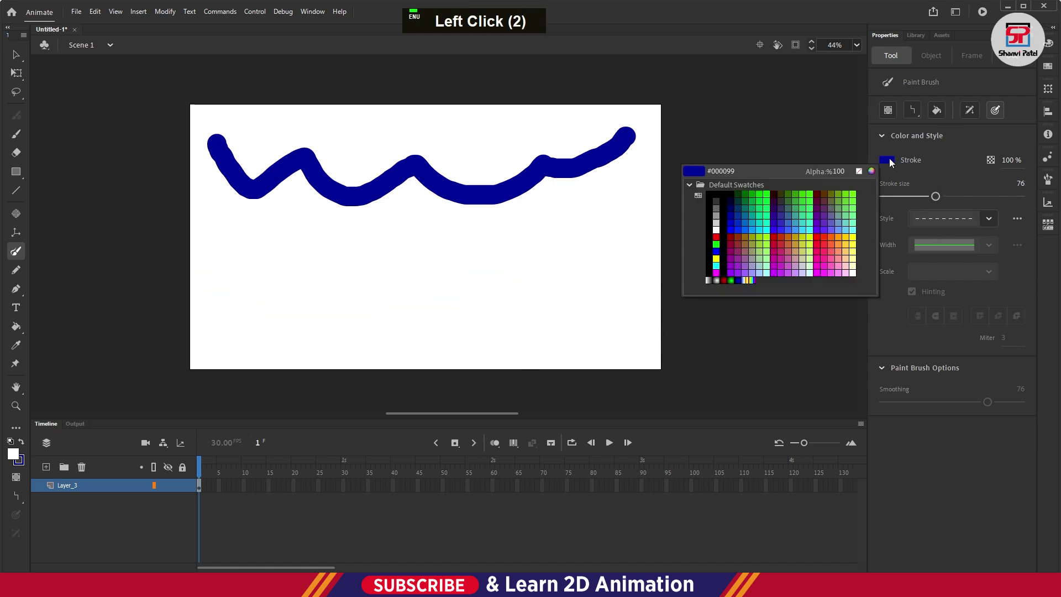
pyautogui.click(754, 211)
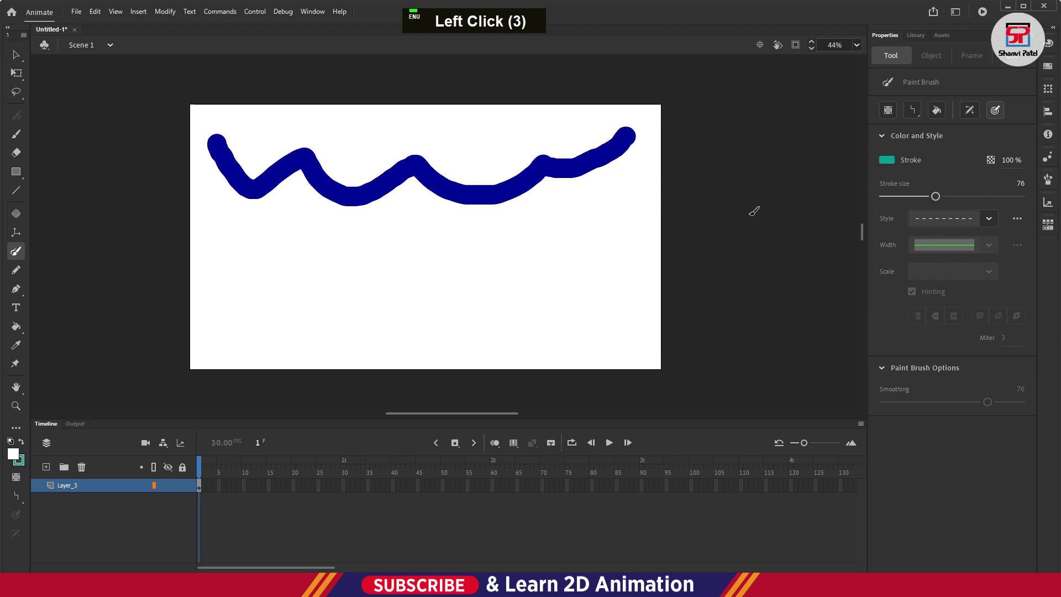
pyautogui.moveTo(211, 264)
pyautogui.mouseDown()
pyautogui.moveTo(313, 304)
pyautogui.moveTo(511, 292)
pyautogui.moveTo(634, 252)
pyautogui.mouseUp()
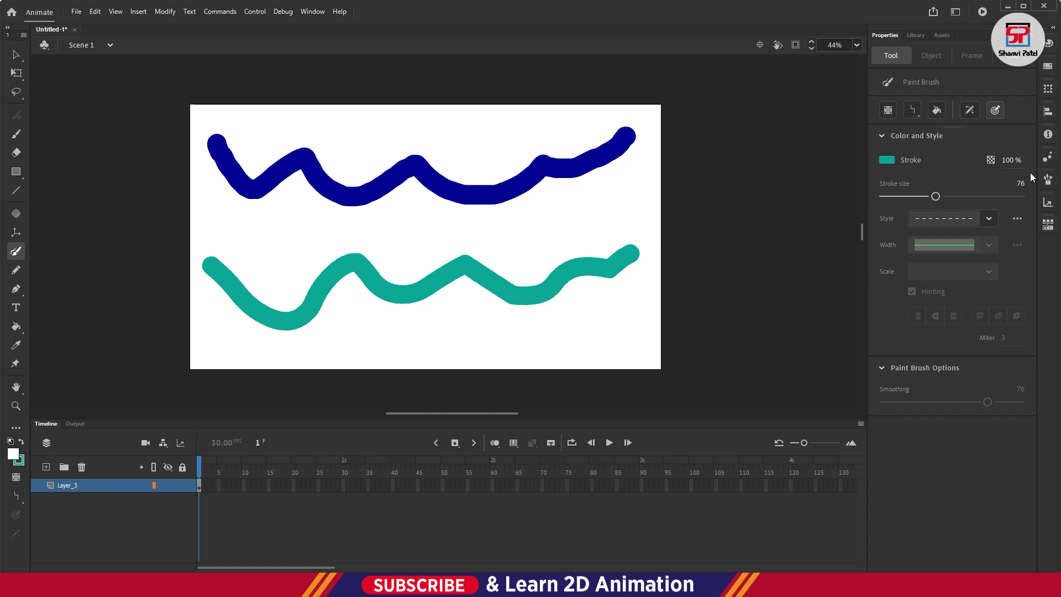
# Step: Turn on the Paint Brush's draw-as-fill mode and look through its stroke modes and line styles
pyautogui.click(921, 110)
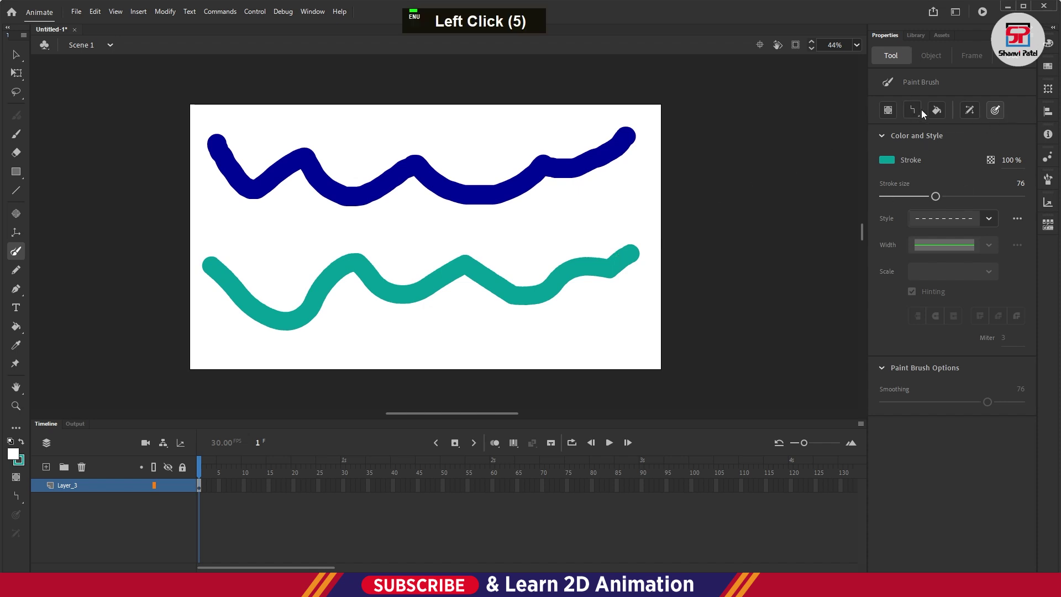
pyautogui.click(914, 110)
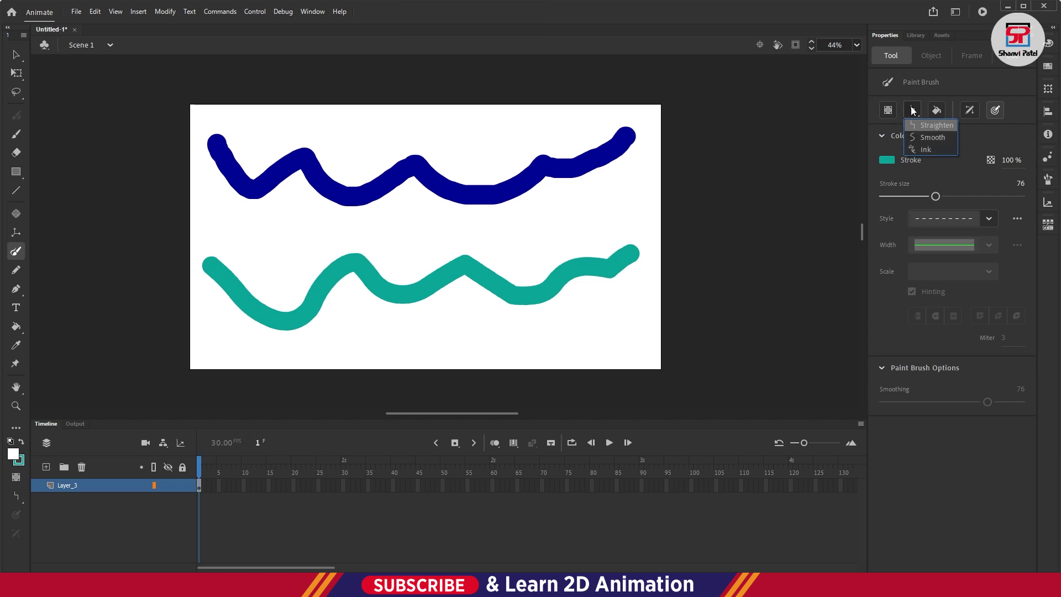
pyautogui.click(936, 112)
pyautogui.click(913, 111)
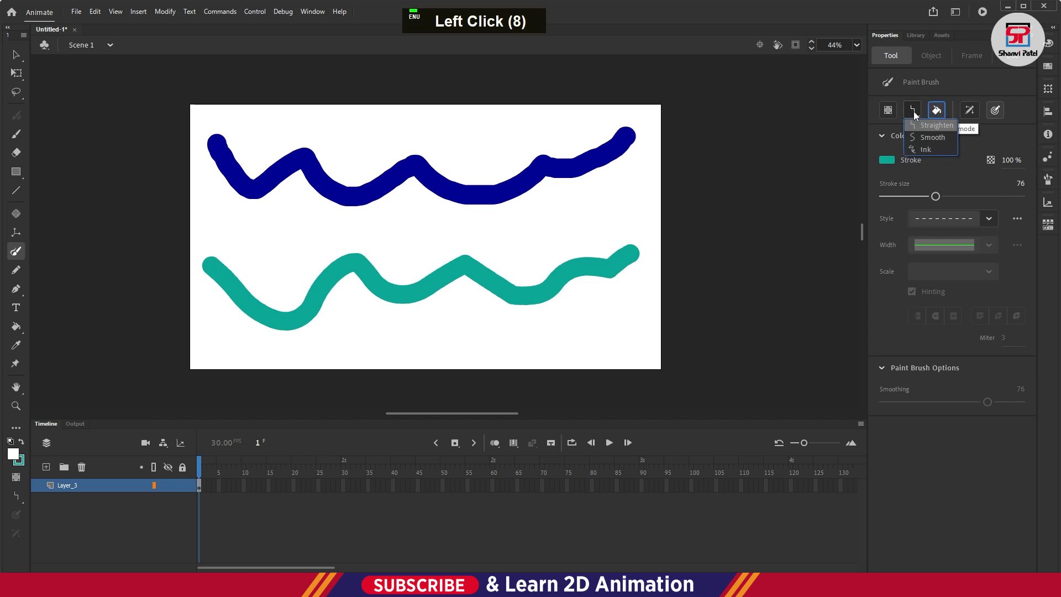
pyautogui.click(988, 219)
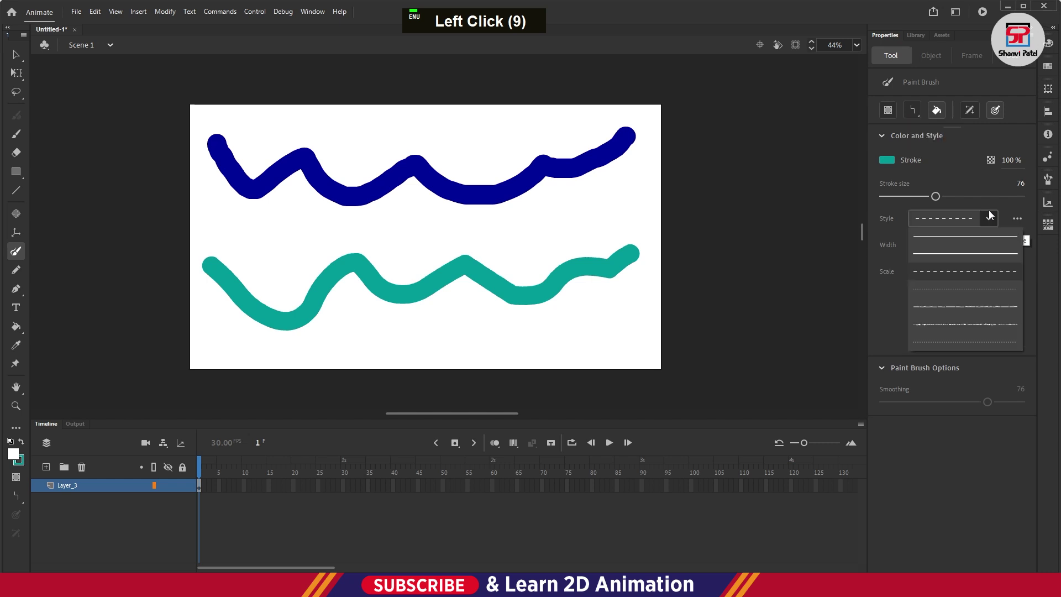
pyautogui.click(886, 223)
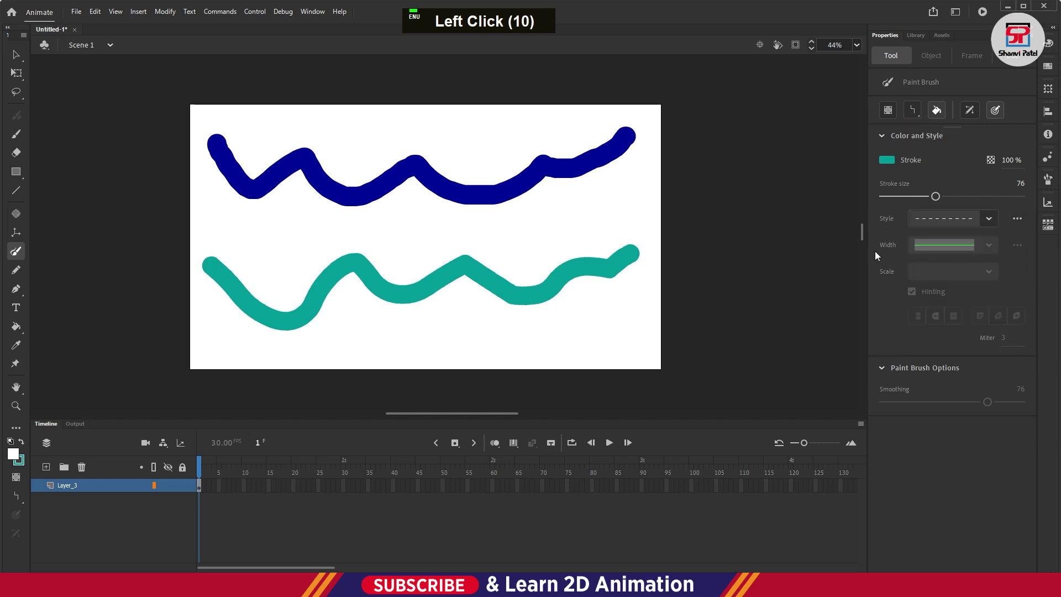
# Step: Pull four thin spikes upward out of the dark blue stroke's upper edge with the Selection tool
pyautogui.click(16, 72)
pyautogui.click(319, 177)
pyautogui.click(356, 153)
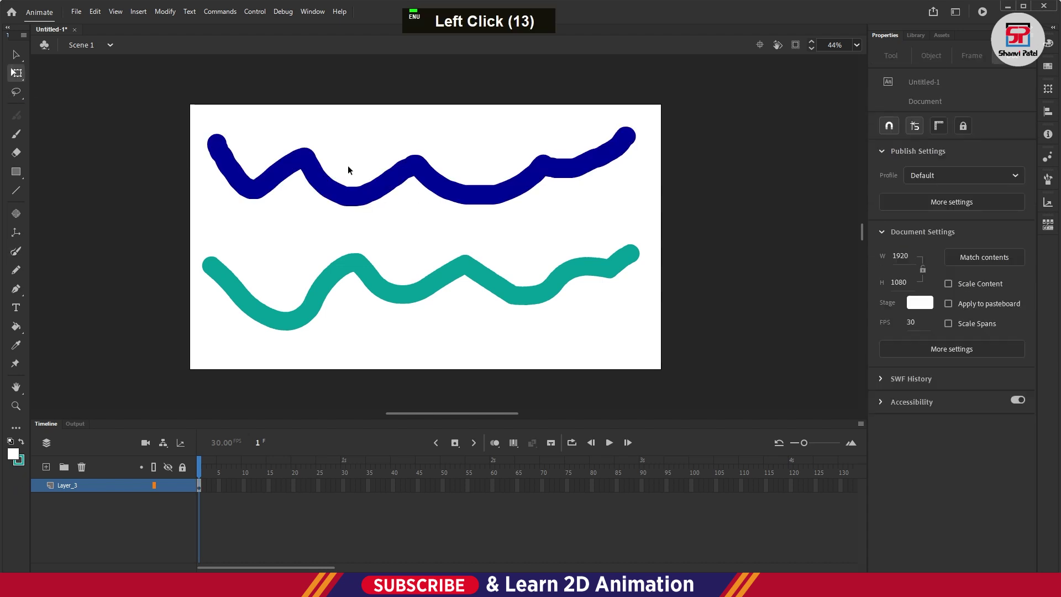
pyautogui.press('v')
pyautogui.click(348, 187)
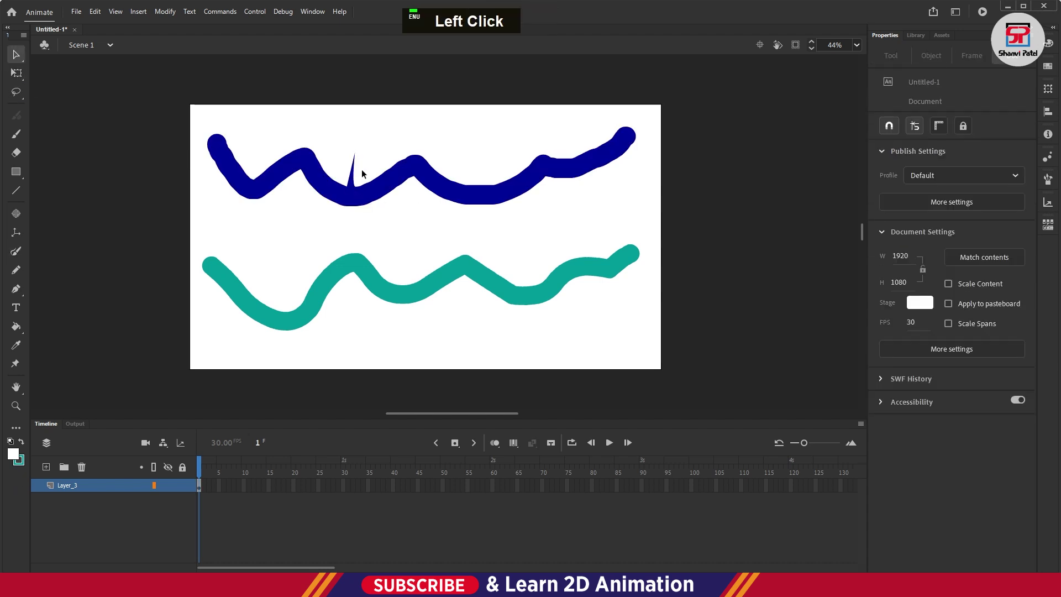
pyautogui.moveTo(379, 178)
pyautogui.mouseDown()
pyautogui.moveTo(382, 146)
pyautogui.moveTo(406, 124)
pyautogui.mouseUp()
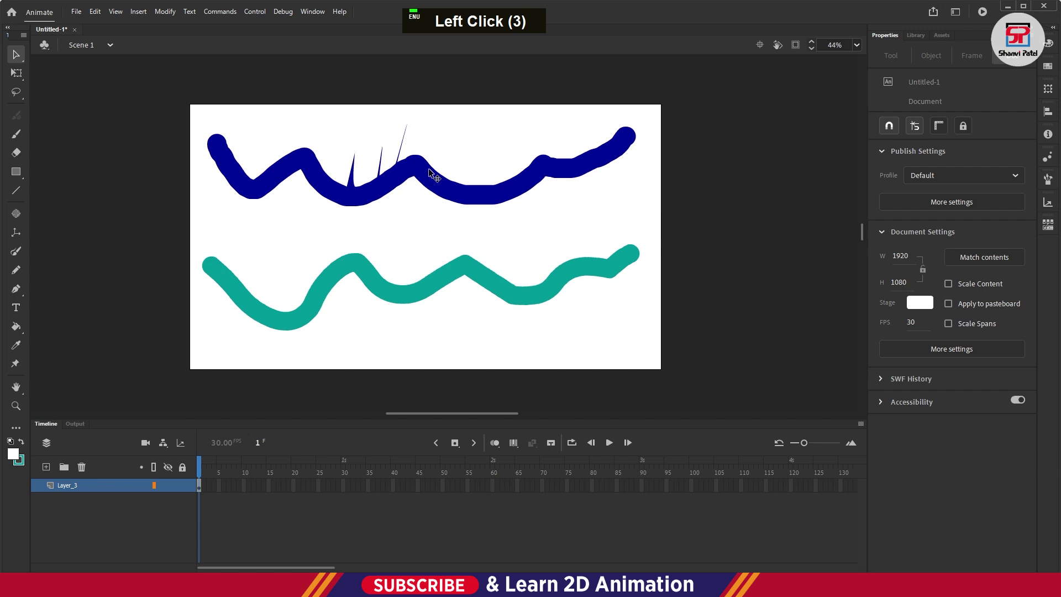
pyautogui.click(430, 173)
pyautogui.moveTo(430, 173)
pyautogui.mouseDown()
pyautogui.moveTo(421, 179)
pyautogui.moveTo(456, 157)
pyautogui.mouseUp()
pyautogui.doubleClick(454, 193)
pyautogui.click(418, 148)
# Step: Examine the anchor points of the dark blue and teal strokes with the Subselection tool
pyautogui.press('a')
pyautogui.click(415, 167)
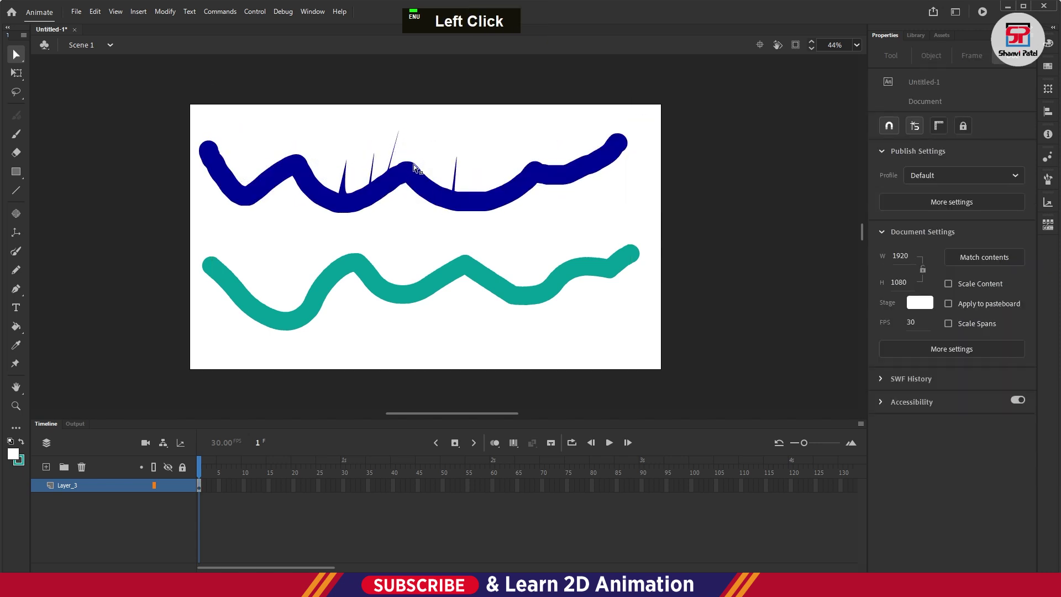
pyautogui.click(426, 178)
pyautogui.click(429, 174)
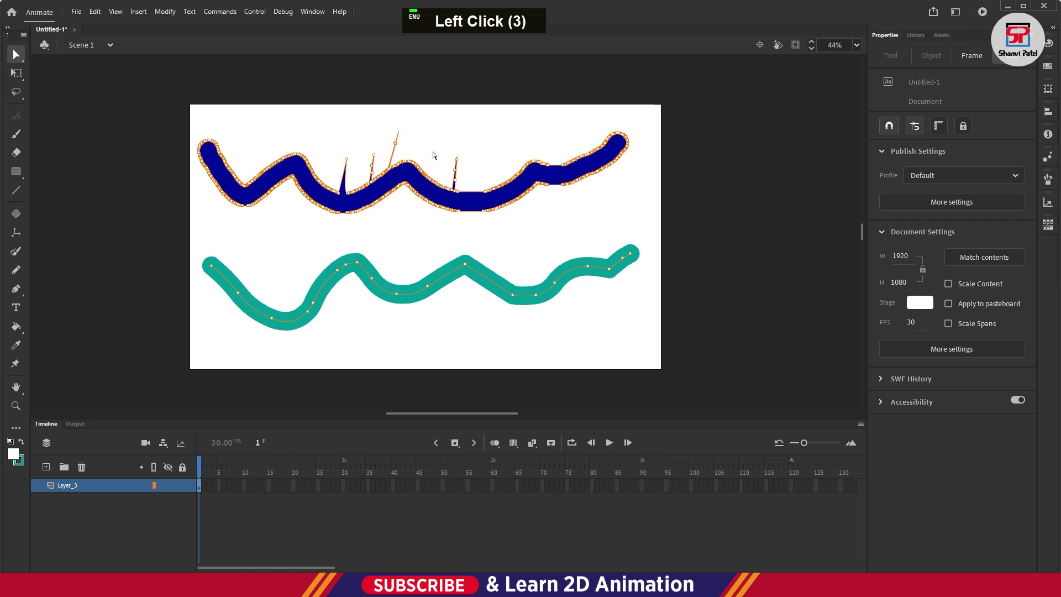
pyautogui.click(434, 156)
pyautogui.doubleClick(432, 181)
pyautogui.click(488, 196)
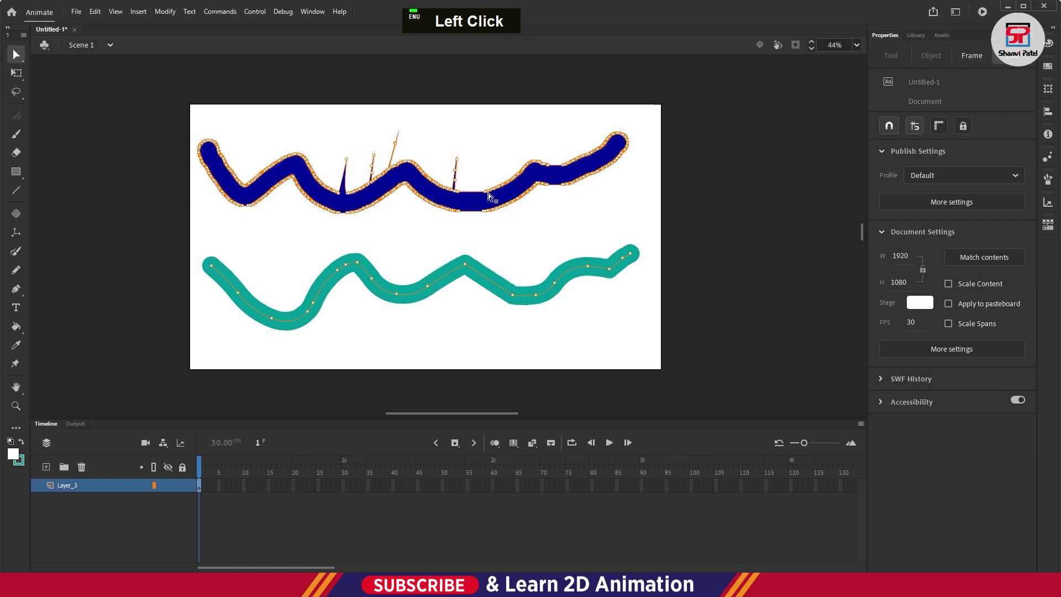
pyautogui.click(487, 142)
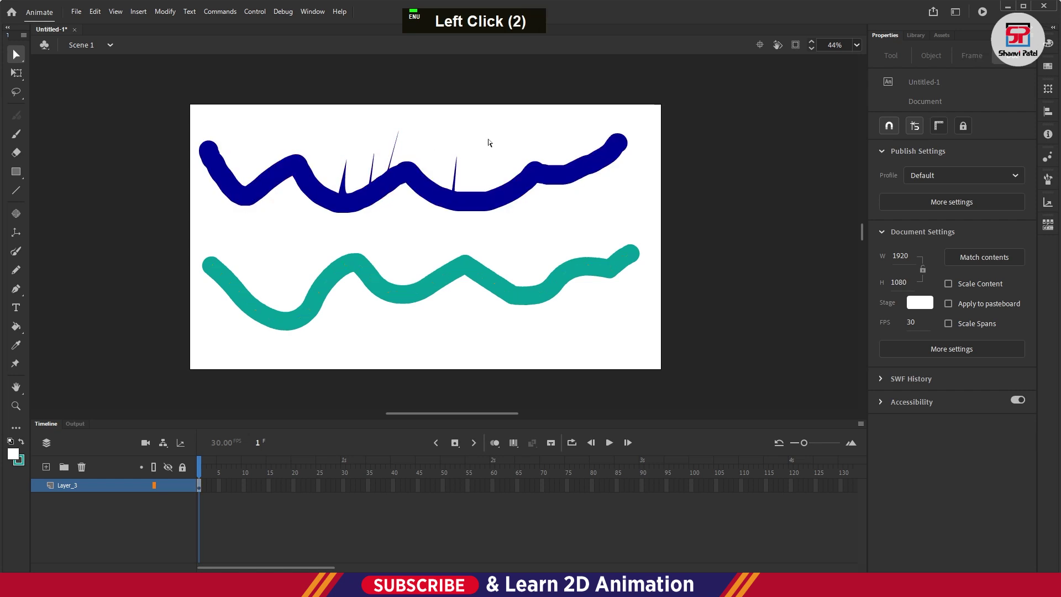
pyautogui.click(487, 141)
# Step: Bend the right half of the teal stroke into deeper curves and pull its right end up toward the dark blue stroke
pyautogui.click(16, 252)
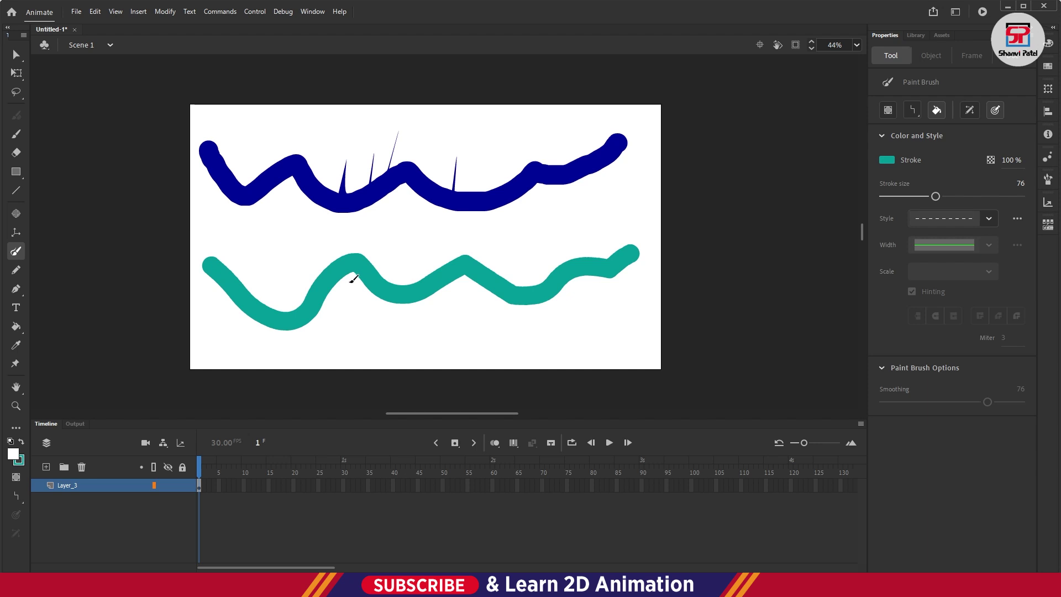
pyautogui.press('v')
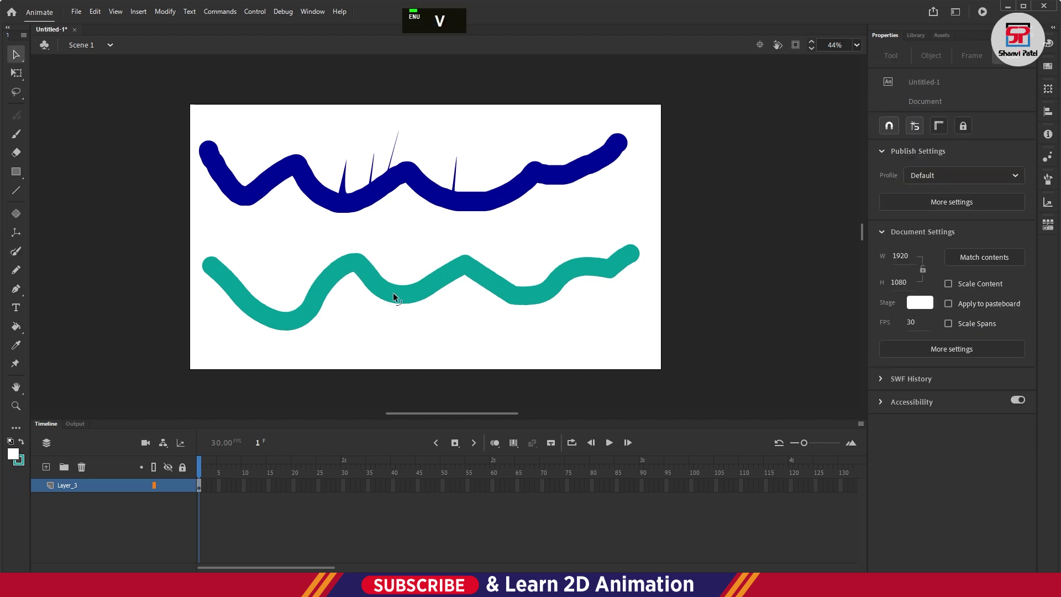
pyautogui.moveTo(393, 292); pyautogui.dragTo(393, 326)
pyautogui.moveTo(452, 281)
pyautogui.mouseDown()
pyautogui.moveTo(467, 289)
pyautogui.moveTo(507, 260)
pyautogui.mouseUp()
pyautogui.moveTo(561, 284); pyautogui.dragTo(564, 325)
pyautogui.moveTo(595, 283); pyautogui.dragTo(602, 299)
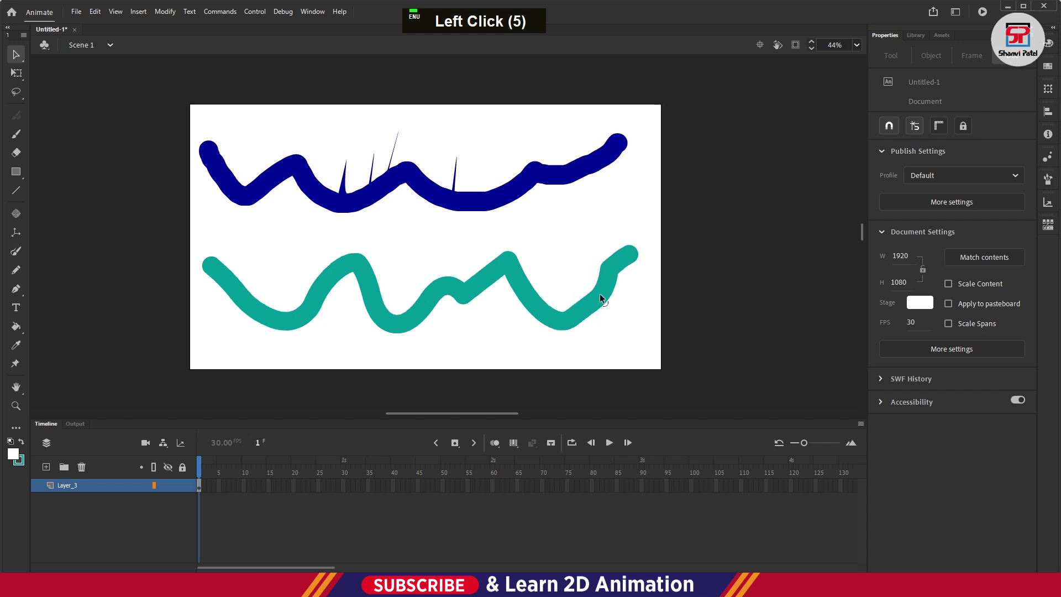
pyautogui.moveTo(631, 255)
pyautogui.mouseDown()
pyautogui.moveTo(653, 200)
pyautogui.moveTo(651, 232)
pyautogui.moveTo(532, 210)
pyautogui.mouseUp()
# Step: Display the reshaped teal stroke's anchor points, and select both strokes with the Free Transform tool
pyautogui.press('a')
pyautogui.click(655, 207)
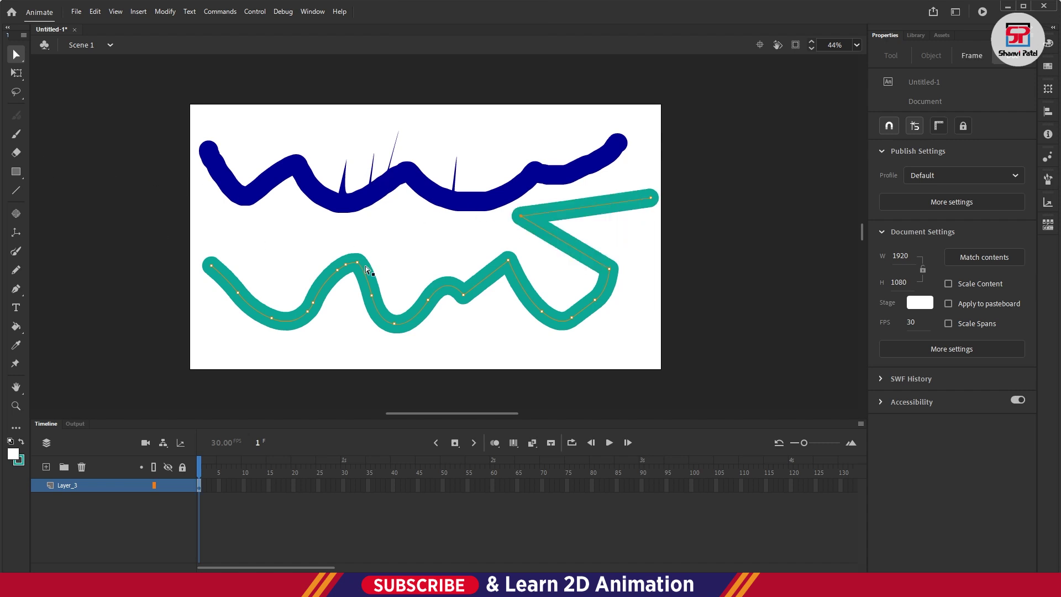
pyautogui.click(16, 73)
pyautogui.click(341, 119)
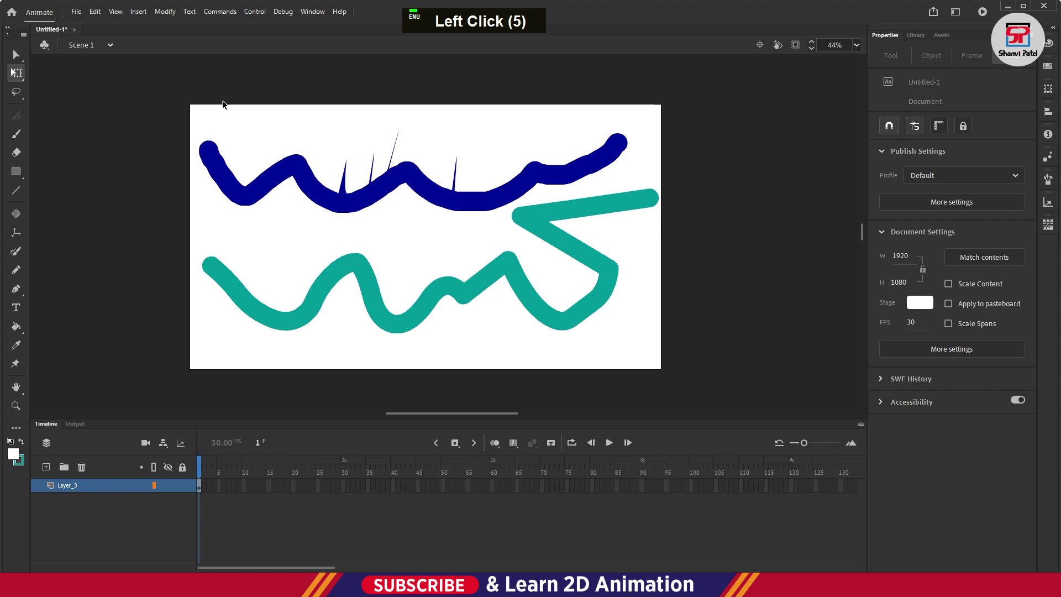
pyautogui.moveTo(227, 105)
pyautogui.mouseDown()
pyautogui.moveTo(654, 355)
pyautogui.moveTo(131, 100)
pyautogui.mouseUp()
pyautogui.doubleClick(653, 348)
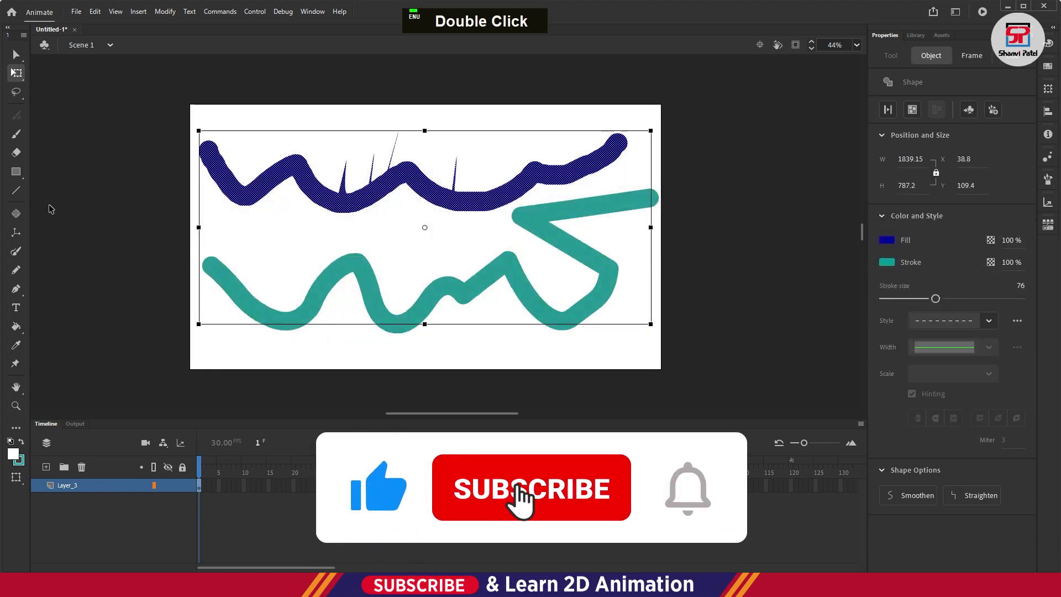
# Step: Paint two more teal Paint Brush strokes of size 76, one wavy along the stage's top edge and one straight across its middle
pyautogui.click(16, 253)
pyautogui.click(180, 171)
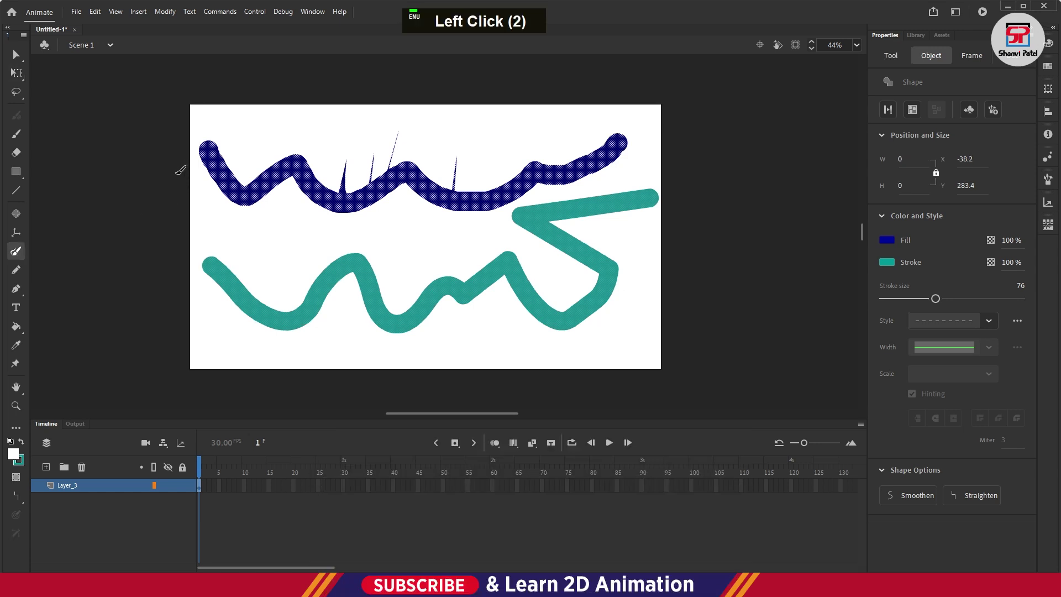
pyautogui.click(202, 151)
pyautogui.moveTo(263, 118); pyautogui.dragTo(668, 102)
pyautogui.moveTo(180, 240); pyautogui.dragTo(688, 214)
# Step: Display the anchor points of all the strokes and delete everything from the stage
pyautogui.click(16, 54)
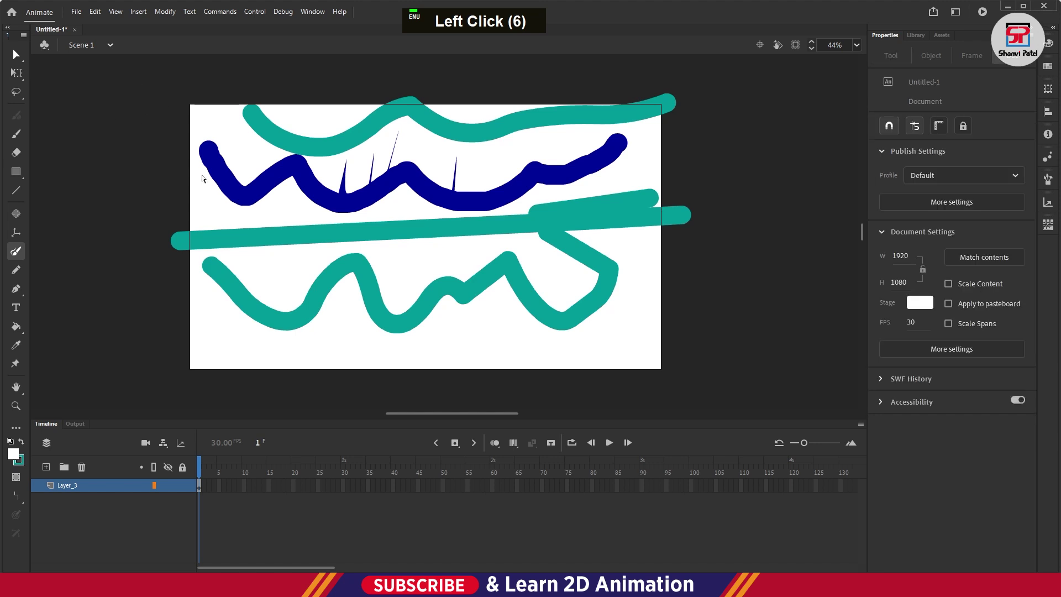
pyautogui.moveTo(127, 78); pyautogui.dragTo(315, 230)
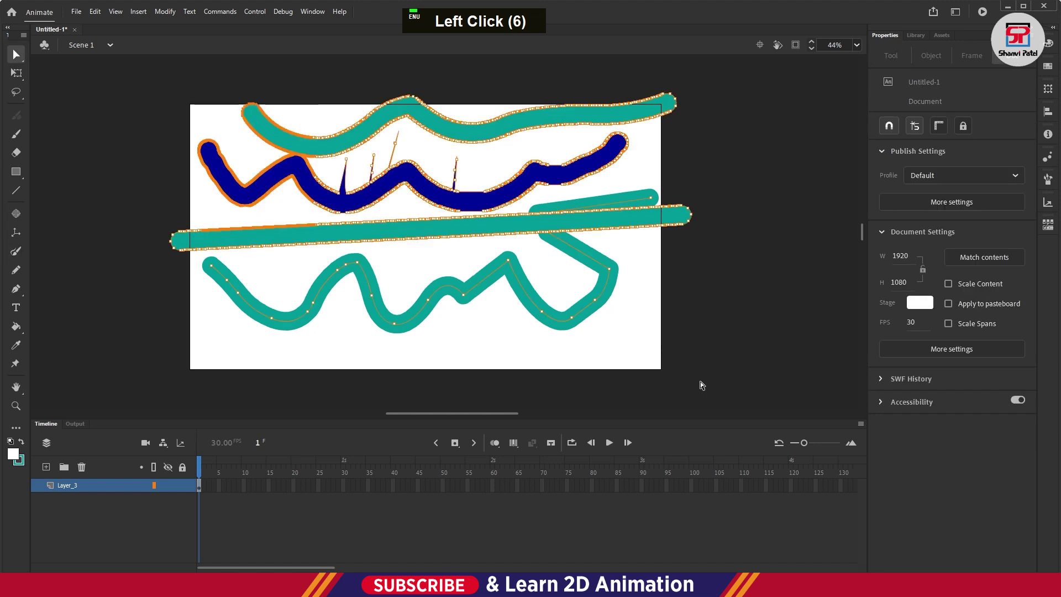
pyautogui.press('Delete')
pyautogui.moveTo(131, 124); pyautogui.dragTo(767, 409)
pyautogui.press('Delete')
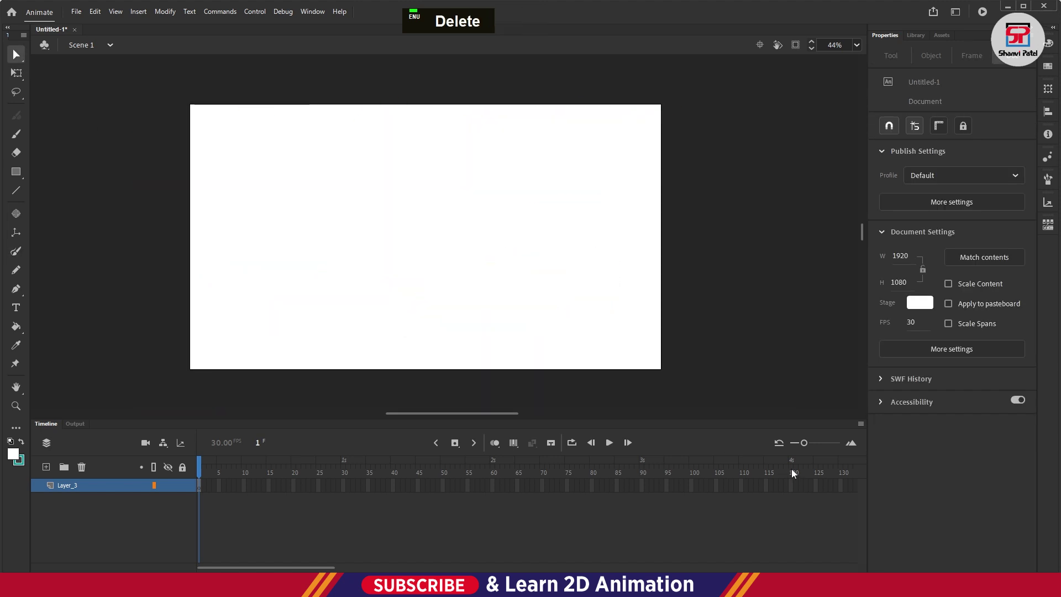
pyautogui.click(16, 72)
pyautogui.doubleClick(261, 251)
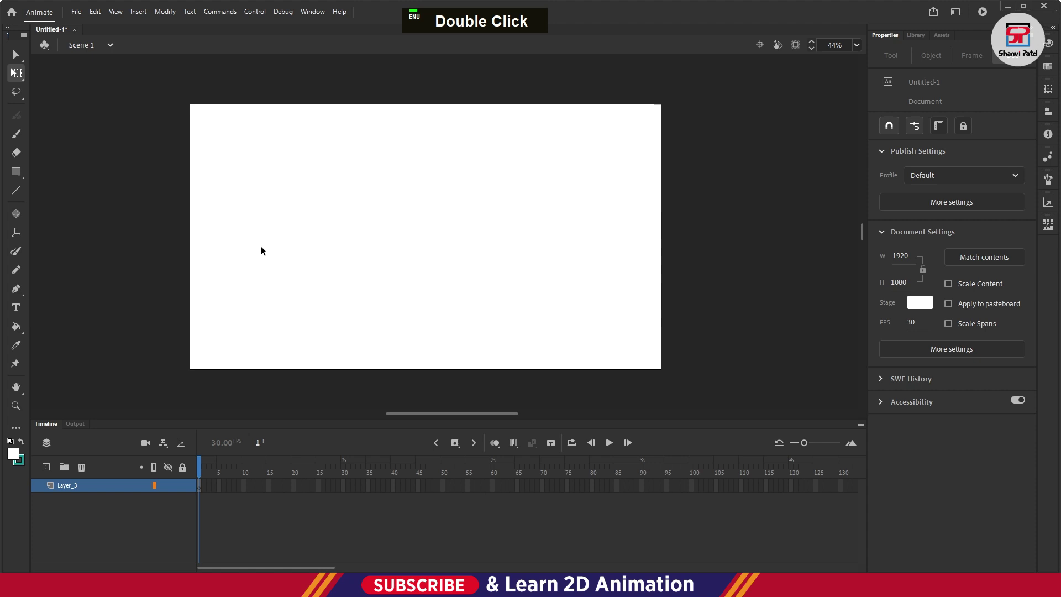
# Step: Draw six teal Pencil strokes of size 76: three wavy across the stage, two straight past its right edge, and one short vertical
pyautogui.click(16, 271)
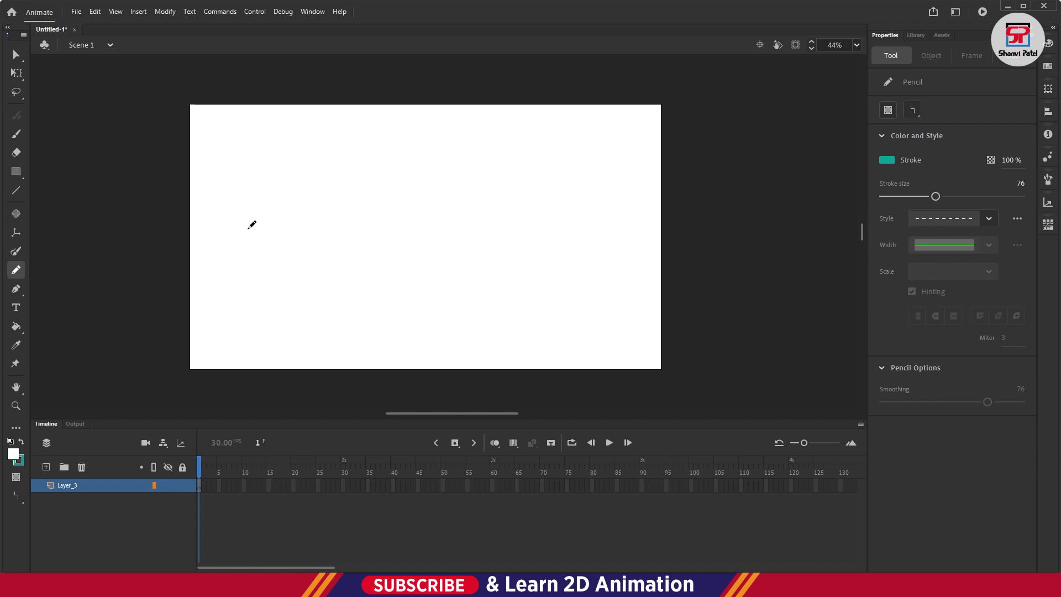
pyautogui.moveTo(210, 184)
pyautogui.mouseDown()
pyautogui.moveTo(266, 253)
pyautogui.moveTo(576, 173)
pyautogui.mouseUp()
pyautogui.moveTo(243, 308)
pyautogui.mouseDown()
pyautogui.moveTo(489, 276)
pyautogui.moveTo(663, 276)
pyautogui.mouseUp()
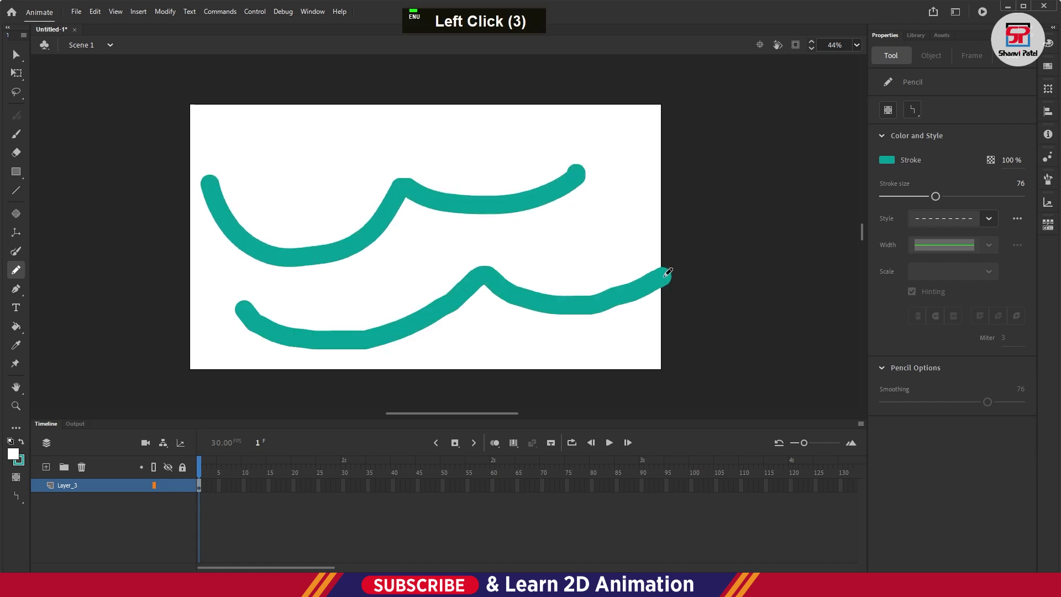
pyautogui.moveTo(279, 131)
pyautogui.mouseDown()
pyautogui.moveTo(568, 138)
pyautogui.moveTo(607, 121)
pyautogui.mouseUp()
pyautogui.moveTo(368, 251); pyautogui.dragTo(735, 196)
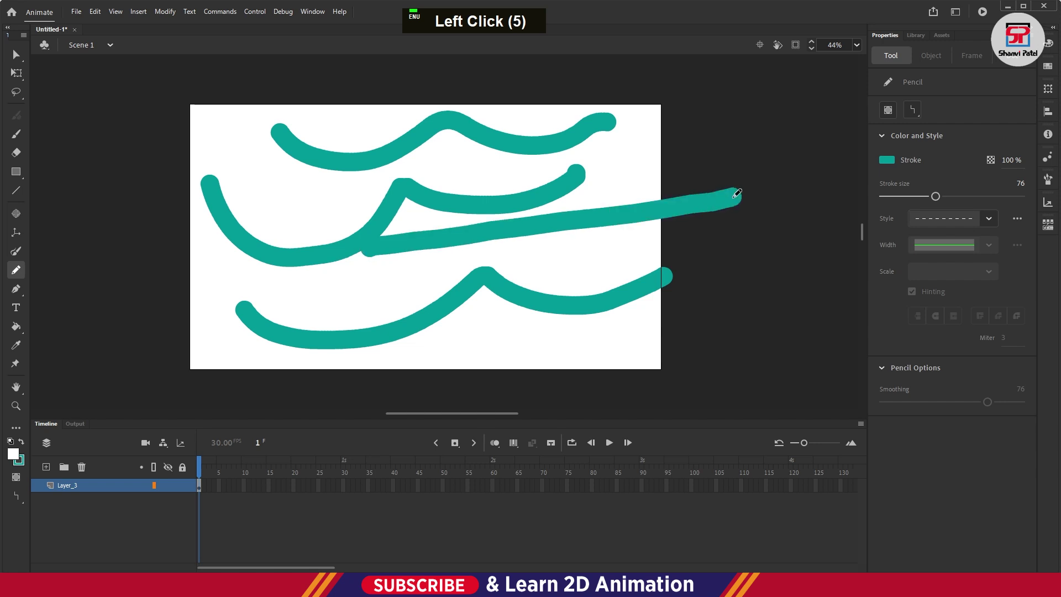
pyautogui.moveTo(544, 257); pyautogui.dragTo(807, 217)
pyautogui.moveTo(274, 176); pyautogui.dragTo(285, 226)
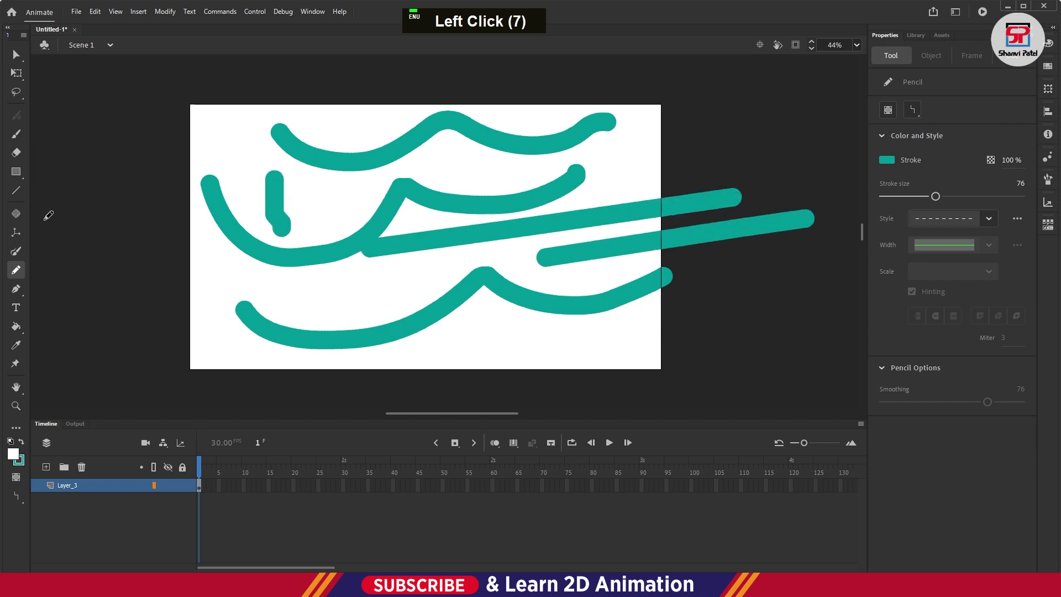
# Step: Bend the longer straight stroke into a gentle curve, and reshape the right half of the middle wavy stroke with its end pulled upward
pyautogui.press('v')
pyautogui.click(519, 235)
pyautogui.moveTo(518, 235)
pyautogui.mouseDown()
pyautogui.moveTo(581, 222)
pyautogui.moveTo(501, 180)
pyautogui.moveTo(602, 185)
pyautogui.moveTo(637, 145)
pyautogui.mouseUp()
pyautogui.click(609, 181)
pyautogui.moveTo(609, 181); pyautogui.dragTo(607, 189)
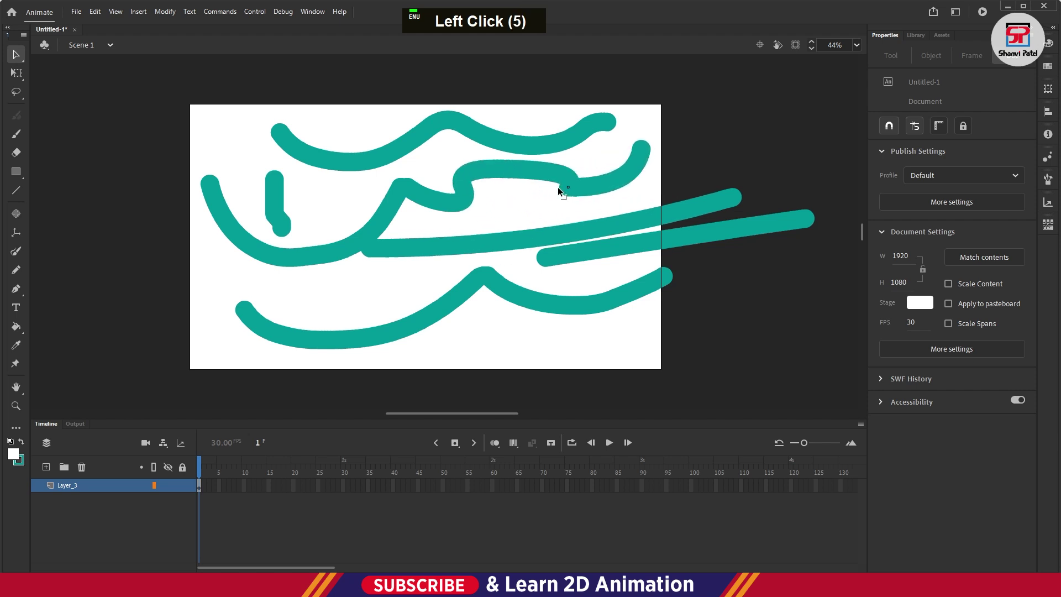
# Step: Delete all the Pencil strokes from the stage, including the piece left on the pasteboard
pyautogui.moveTo(188, 107)
pyautogui.mouseDown()
pyautogui.moveTo(628, 358)
pyautogui.moveTo(796, 396)
pyautogui.mouseUp()
pyautogui.press('Delete')
pyautogui.moveTo(575, 126); pyautogui.dragTo(859, 305)
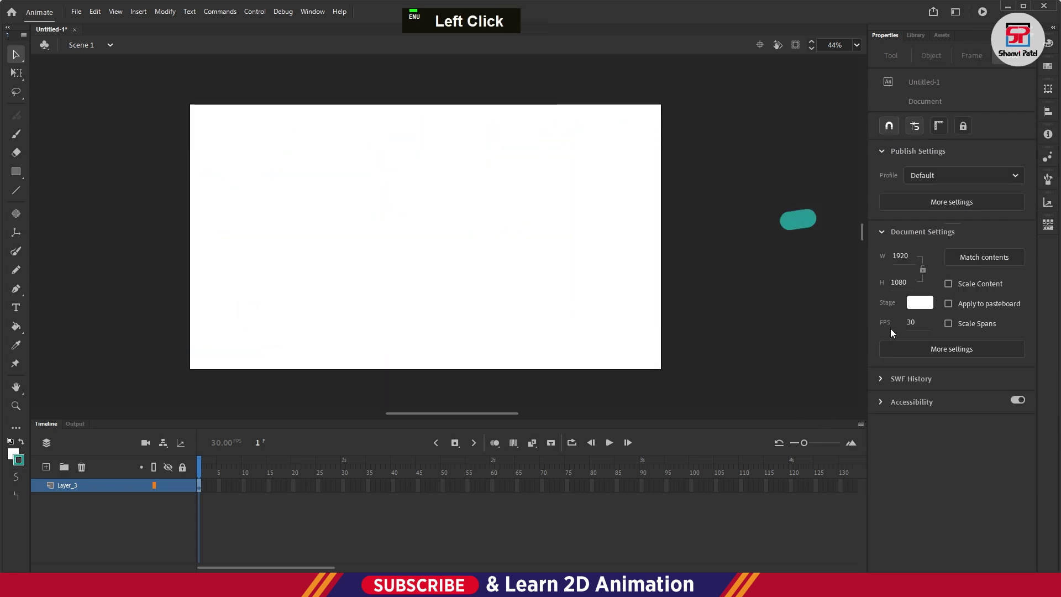
pyautogui.press('Delete')
pyautogui.click(415, 249)
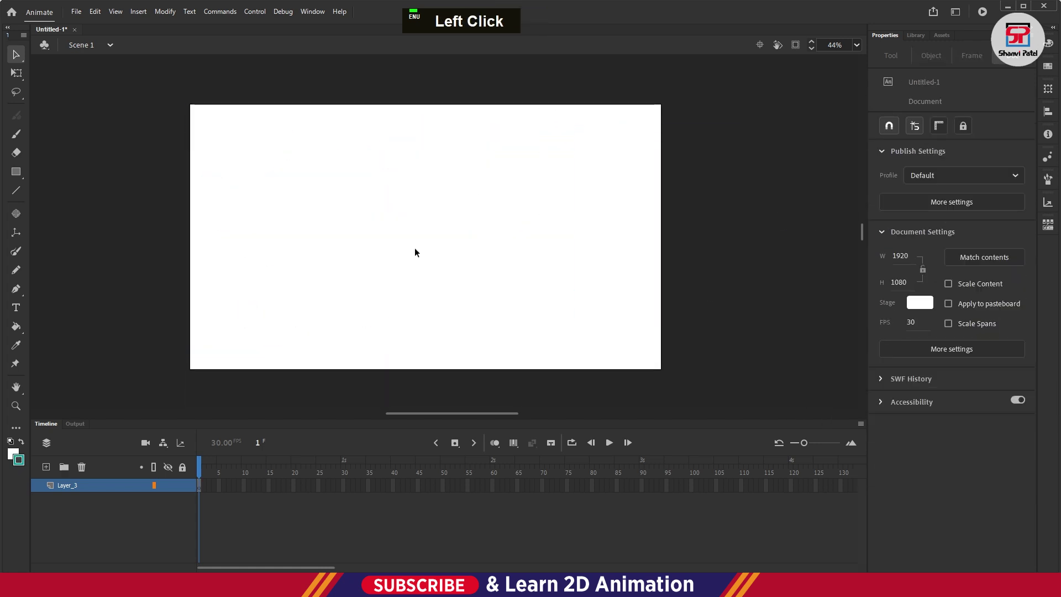
# Step: Set the Pencil's stroke size to 56 with the ragged line style, and draw two wavy strokes across the middle of the stage
pyautogui.click(11, 271)
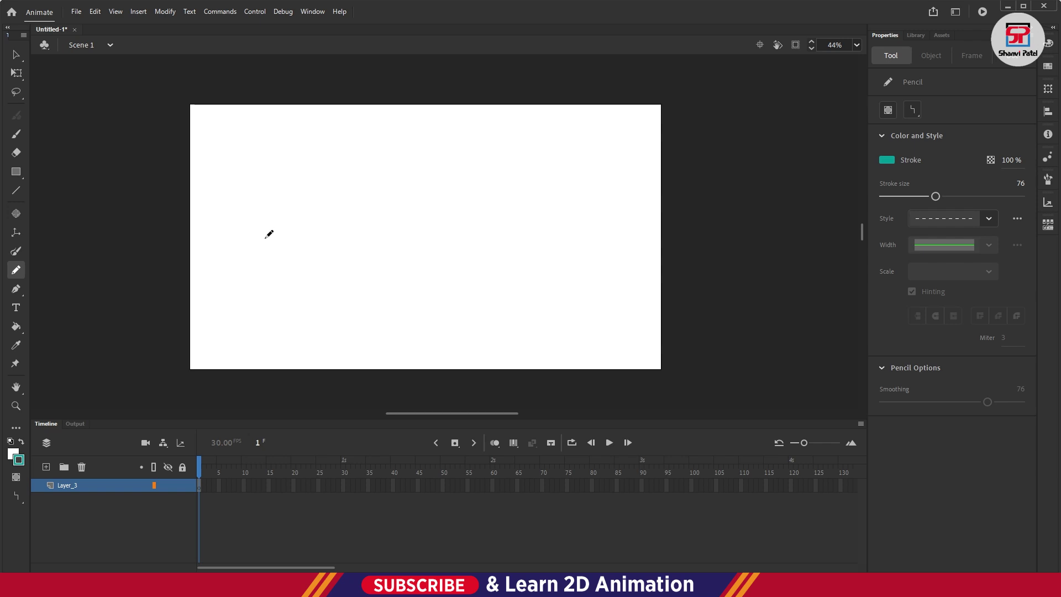
pyautogui.click(922, 196)
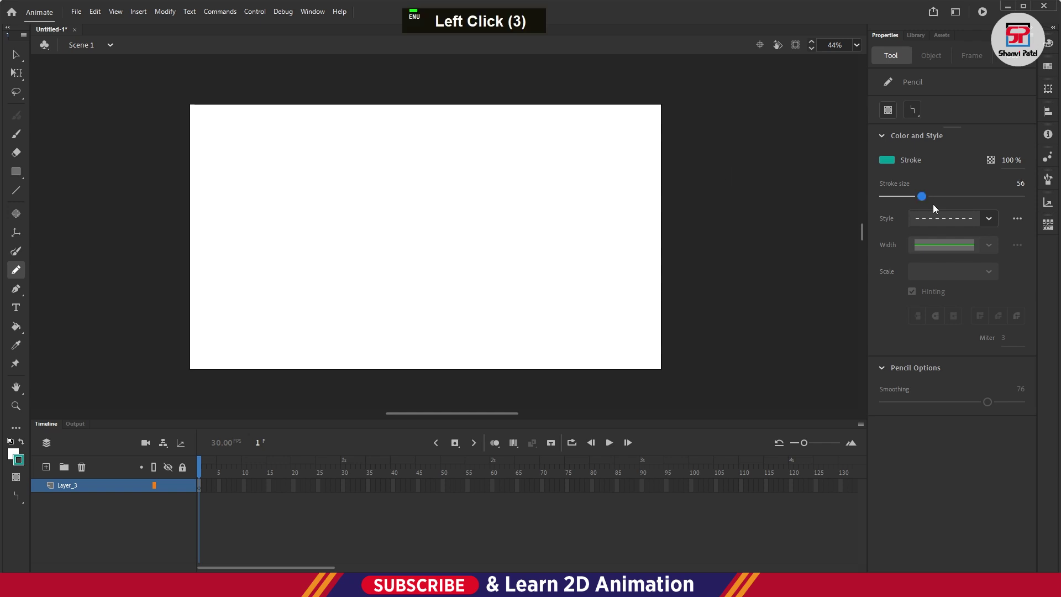
pyautogui.click(989, 219)
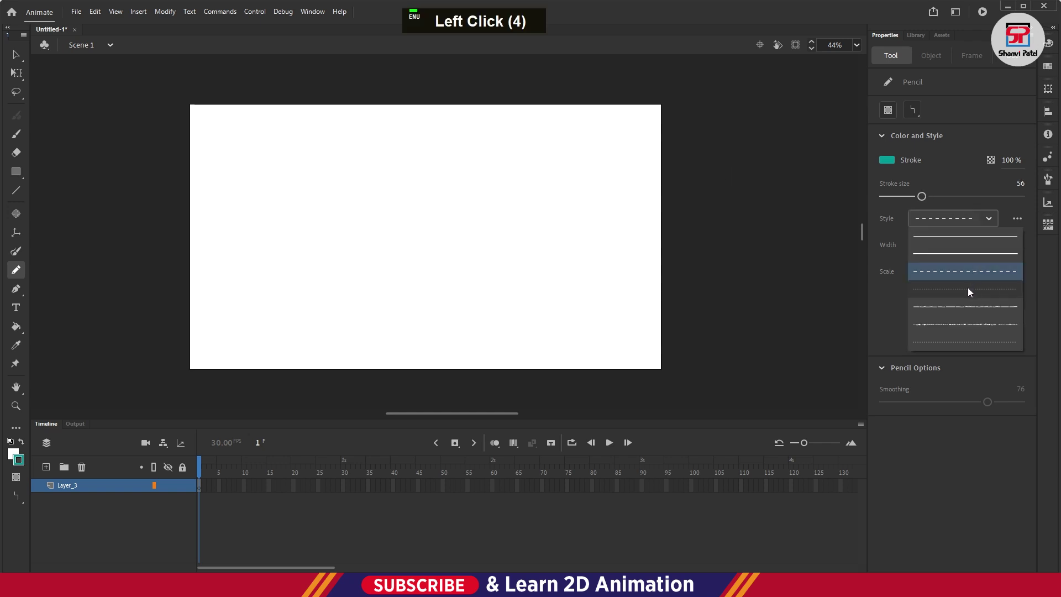
pyautogui.click(969, 312)
pyautogui.moveTo(296, 212)
pyautogui.mouseDown()
pyautogui.moveTo(305, 244)
pyautogui.moveTo(503, 195)
pyautogui.moveTo(581, 197)
pyautogui.mouseUp()
pyautogui.moveTo(293, 281); pyautogui.dragTo(655, 252)
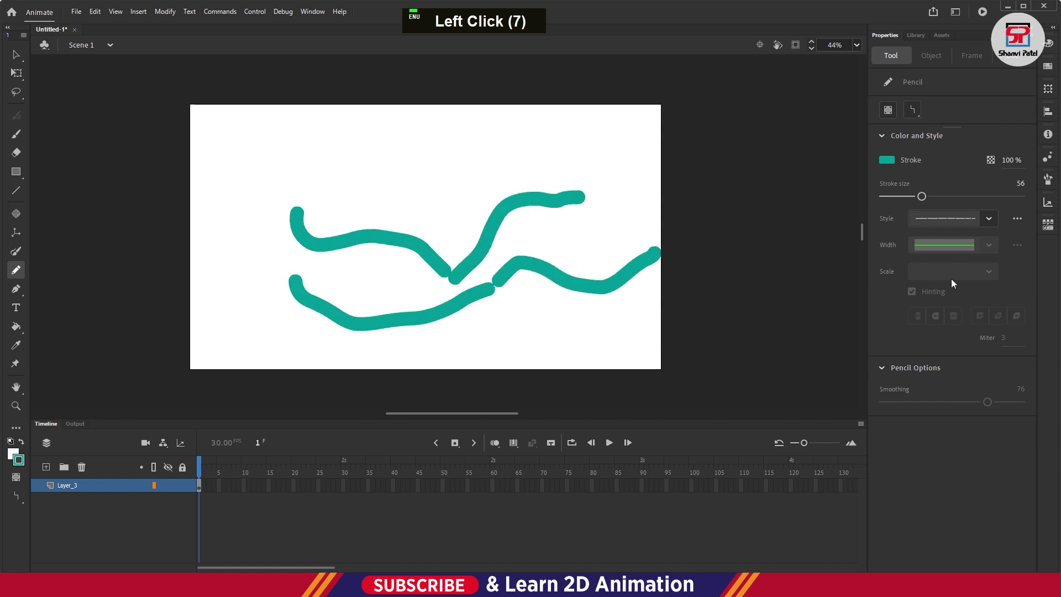
# Step: Switch the Pencil to the stippled line style and draw speckled strokes along the stage's upper, left and lower parts
pyautogui.click(978, 219)
pyautogui.click(972, 318)
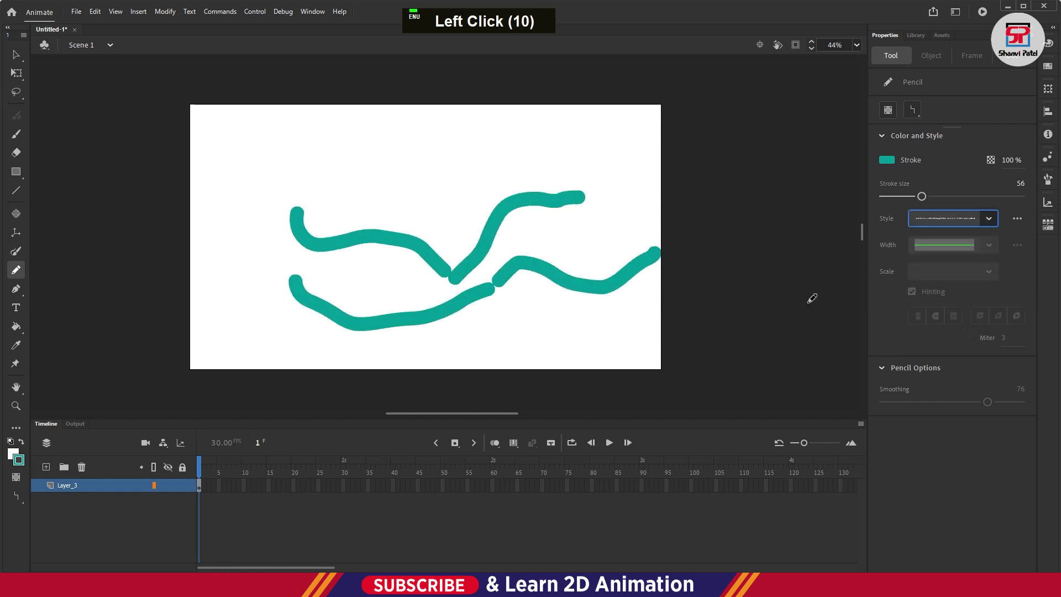
pyautogui.moveTo(270, 161)
pyautogui.mouseDown()
pyautogui.moveTo(408, 189)
pyautogui.moveTo(631, 128)
pyautogui.mouseUp()
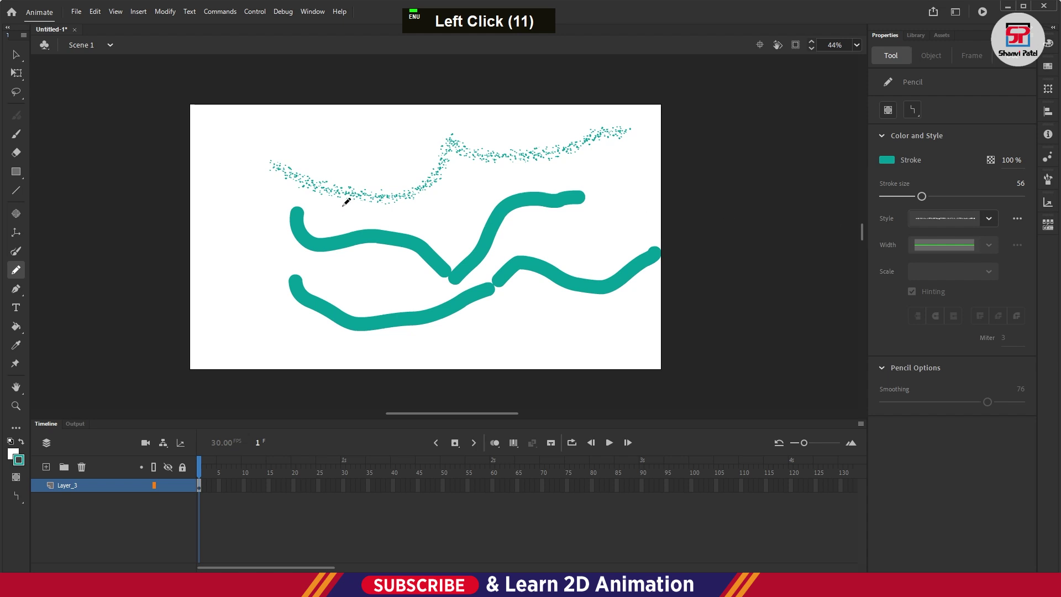
pyautogui.moveTo(248, 171)
pyautogui.mouseDown()
pyautogui.moveTo(242, 281)
pyautogui.moveTo(216, 319)
pyautogui.moveTo(688, 327)
pyautogui.mouseUp()
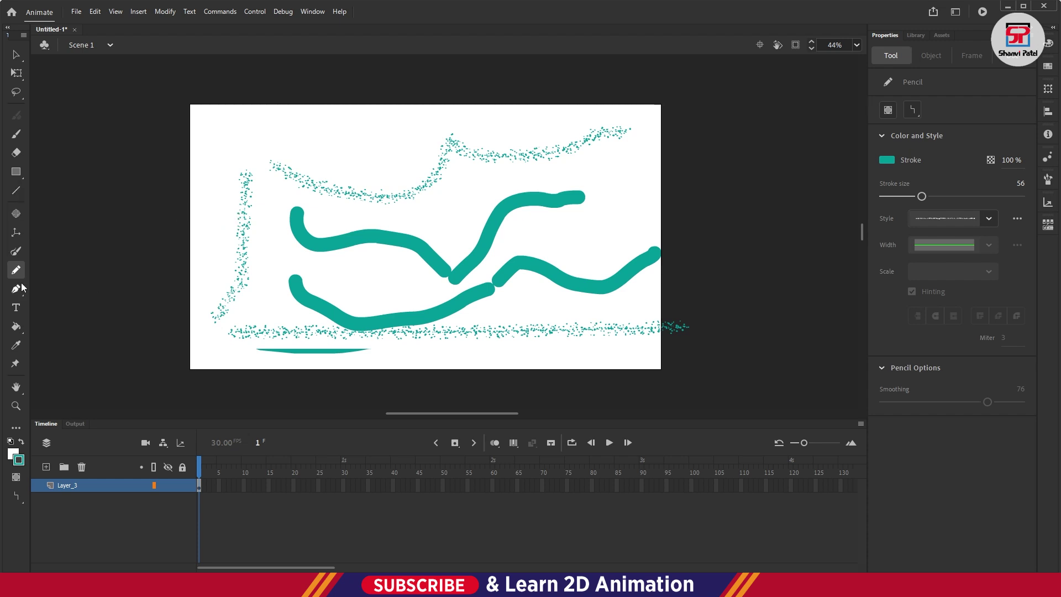
# Step: Select all the ragged and stippled strokes and delete them to clear the stage
pyautogui.click(16, 54)
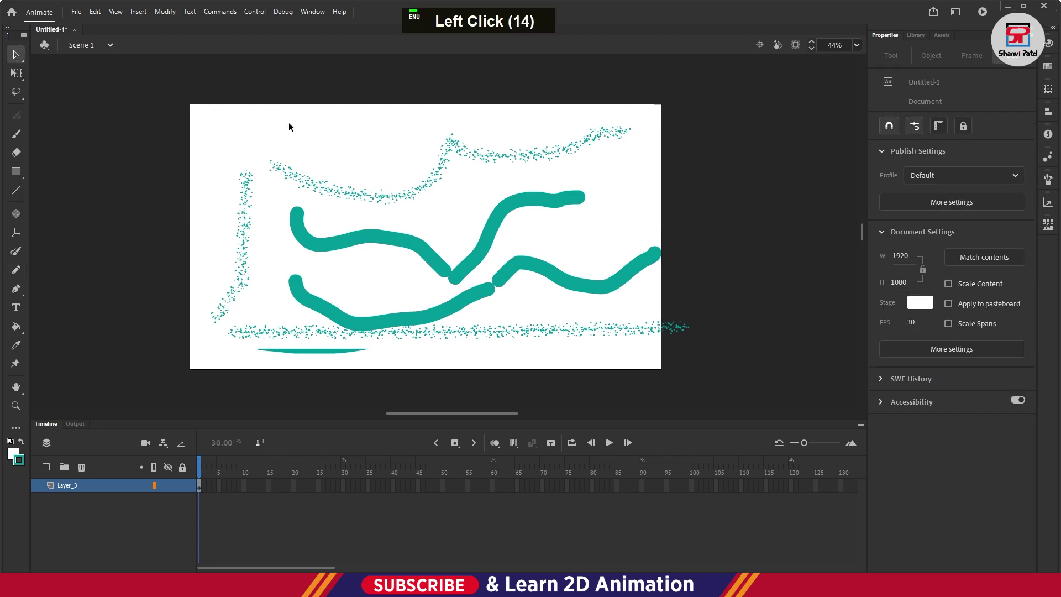
pyautogui.moveTo(192, 119); pyautogui.dragTo(725, 370)
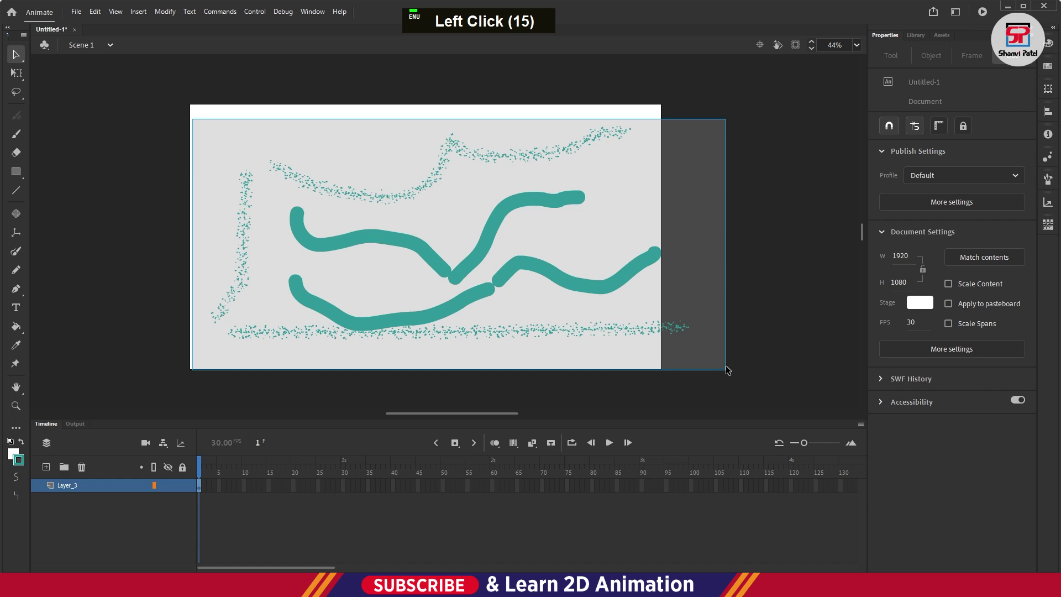
pyautogui.moveTo(727, 366); pyautogui.dragTo(727, 366)
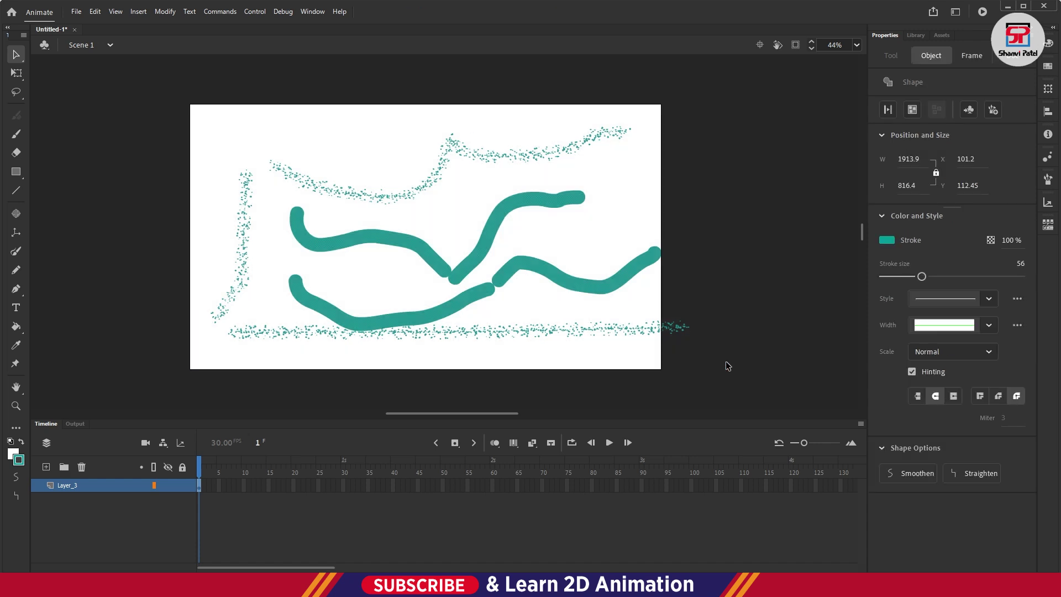
pyautogui.press('Delete')
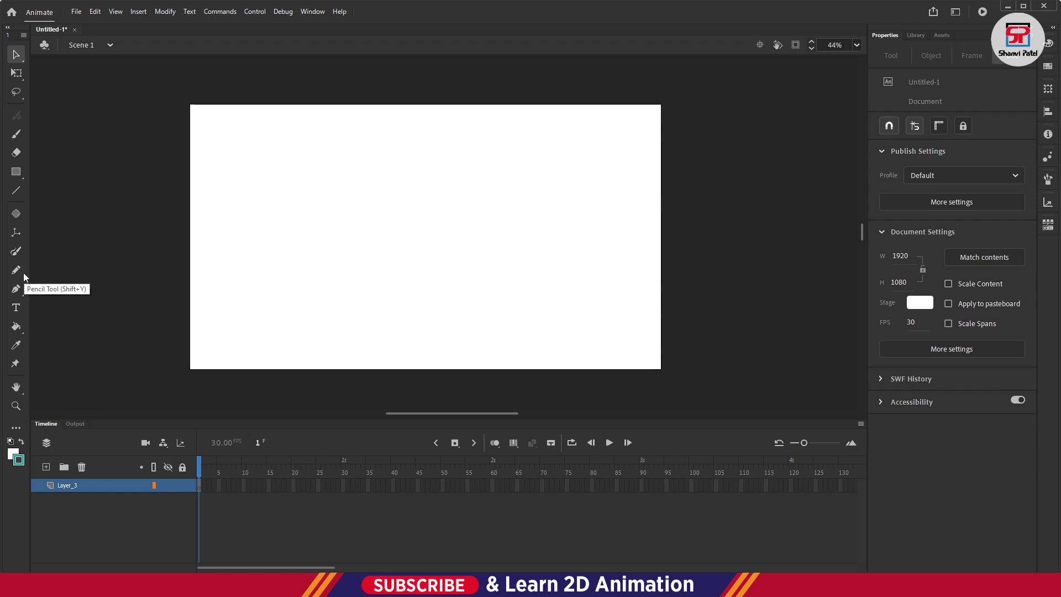
pyautogui.click(350, 227)
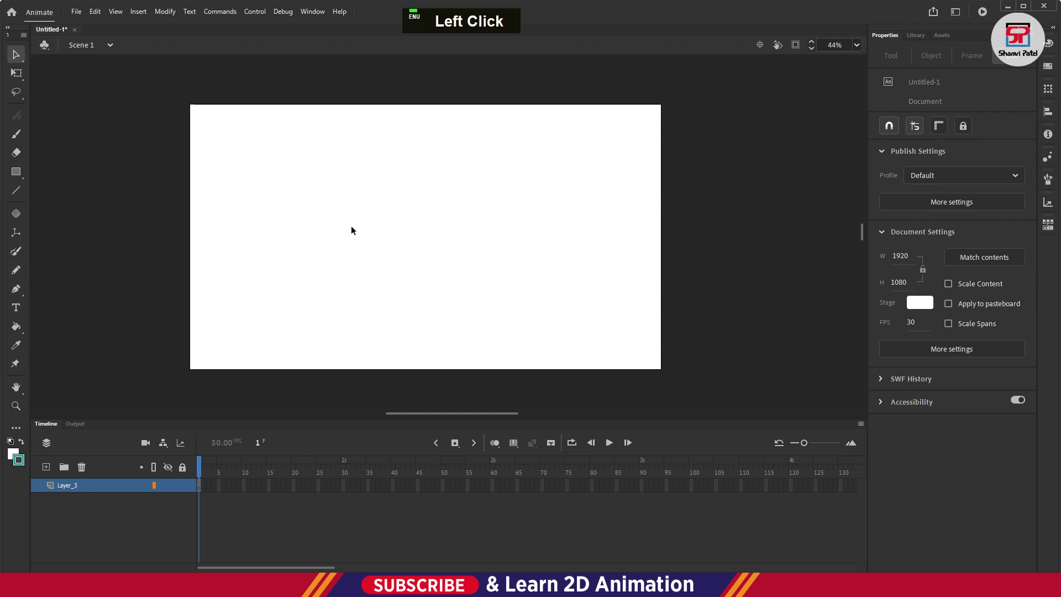